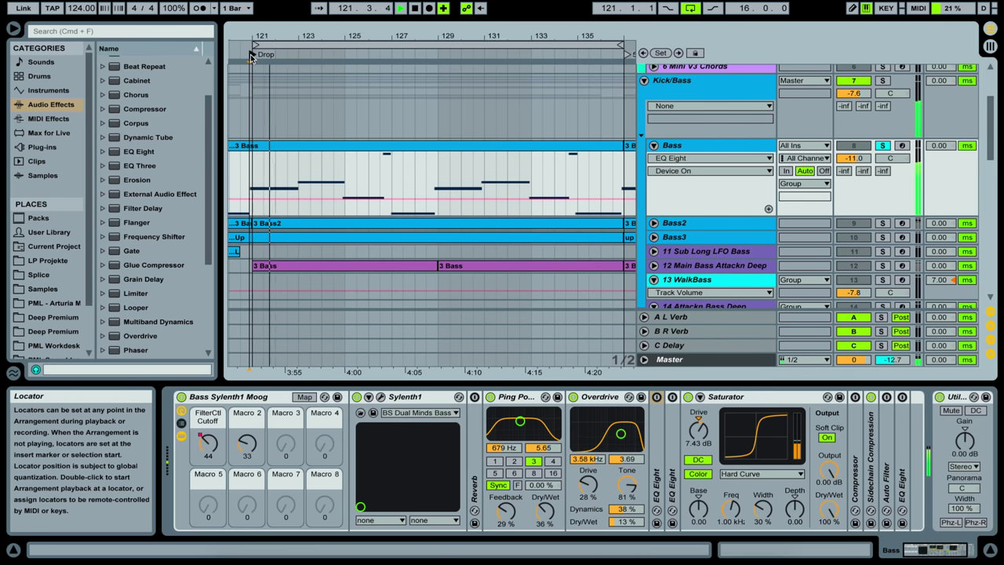
- Show the Bass track's FilterCtl Cutoff automation, then unsolo the Bass track
left_click(675, 158)
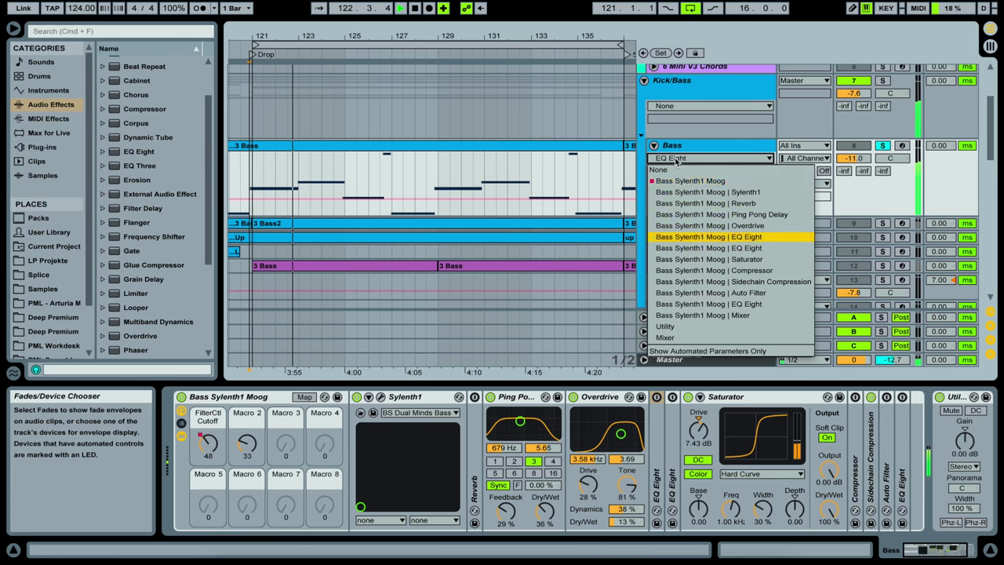
left_click(680, 181)
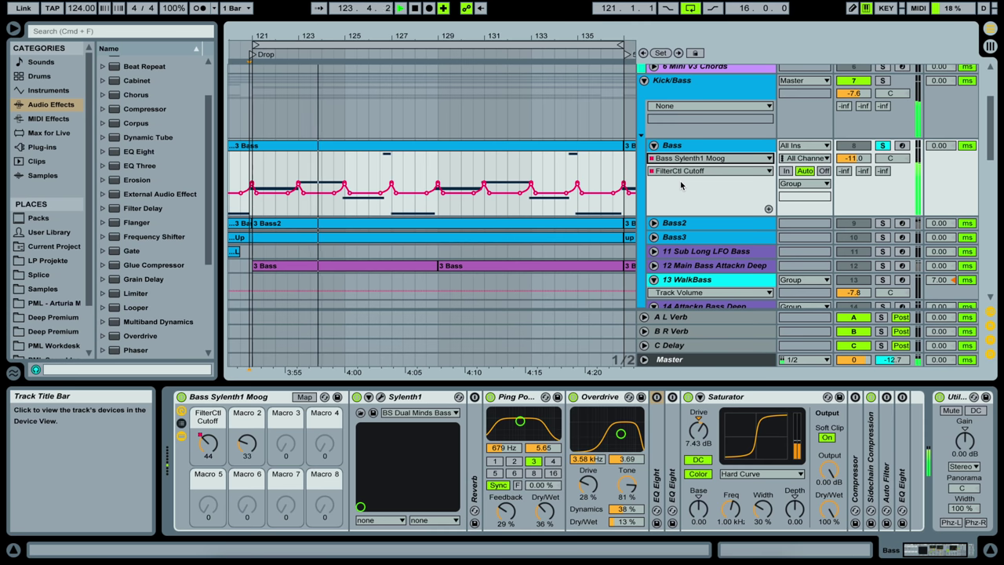
left_click(882, 146)
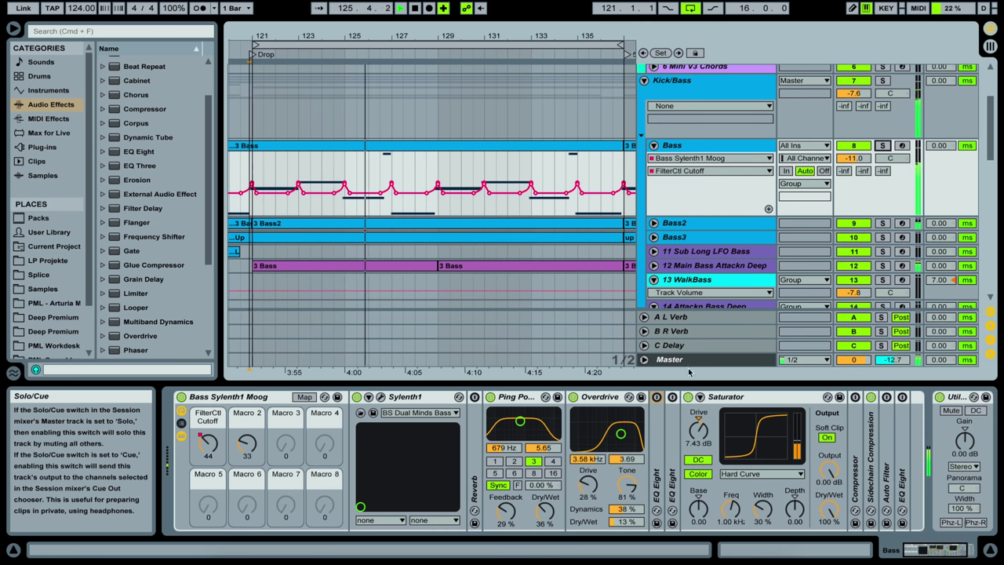
- Reset the automation chooser to EQ Eight and view the Bass clip's notes in the editor
left_click(656, 396)
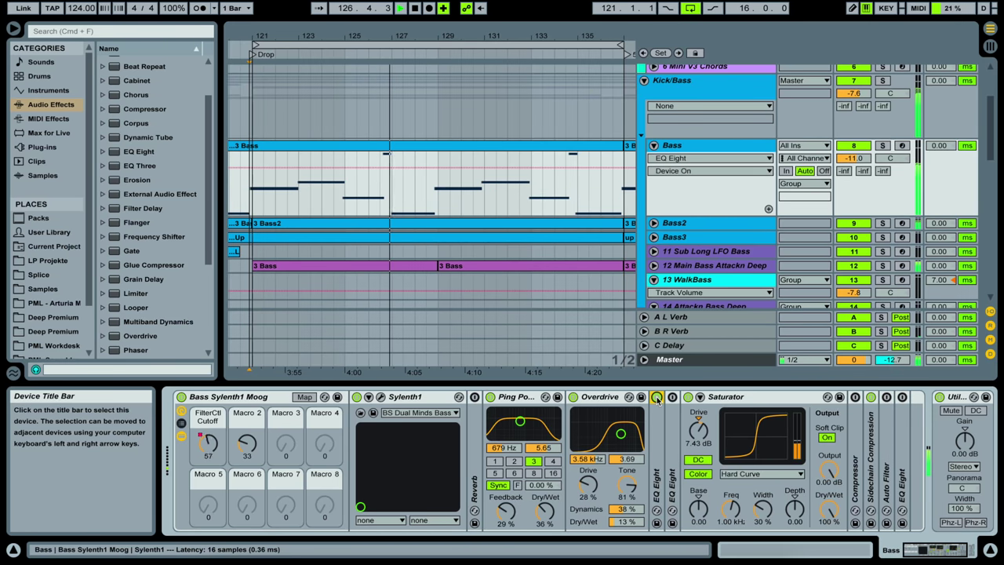
double_click(480, 146)
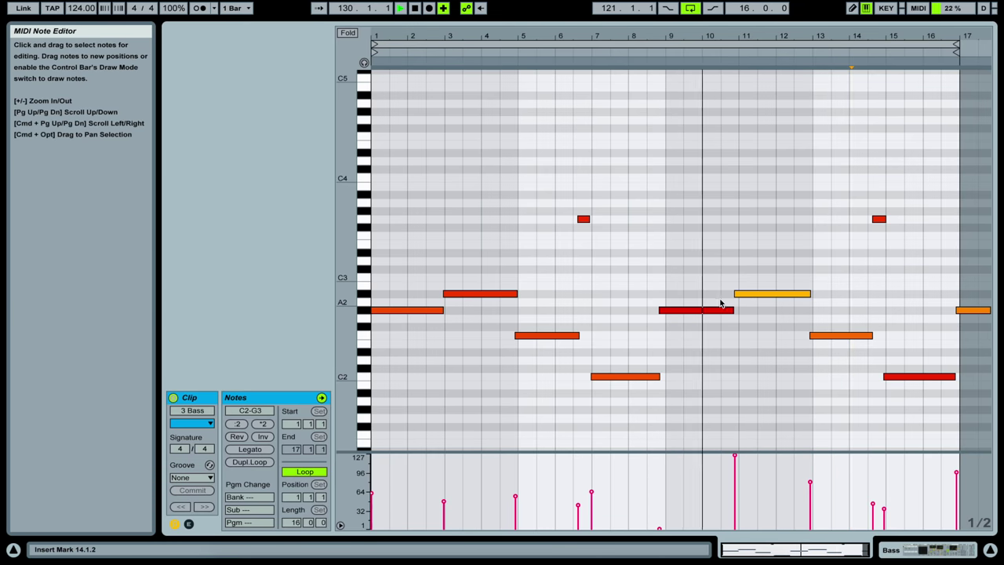
left_click(932, 551)
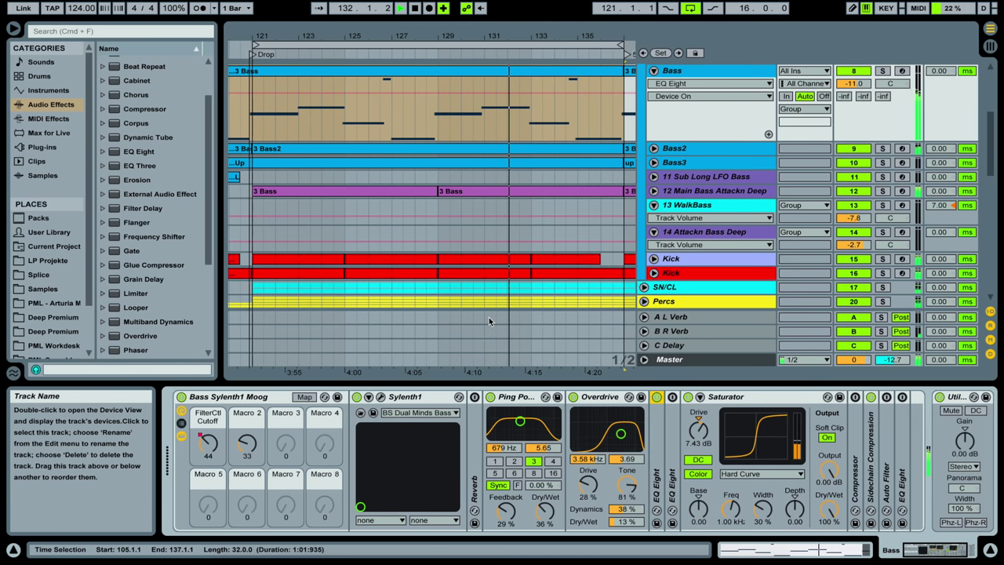
- Open Sylenth1 on the BS Dual Minds Bass preset, stop playback, then close its window
left_click(381, 396)
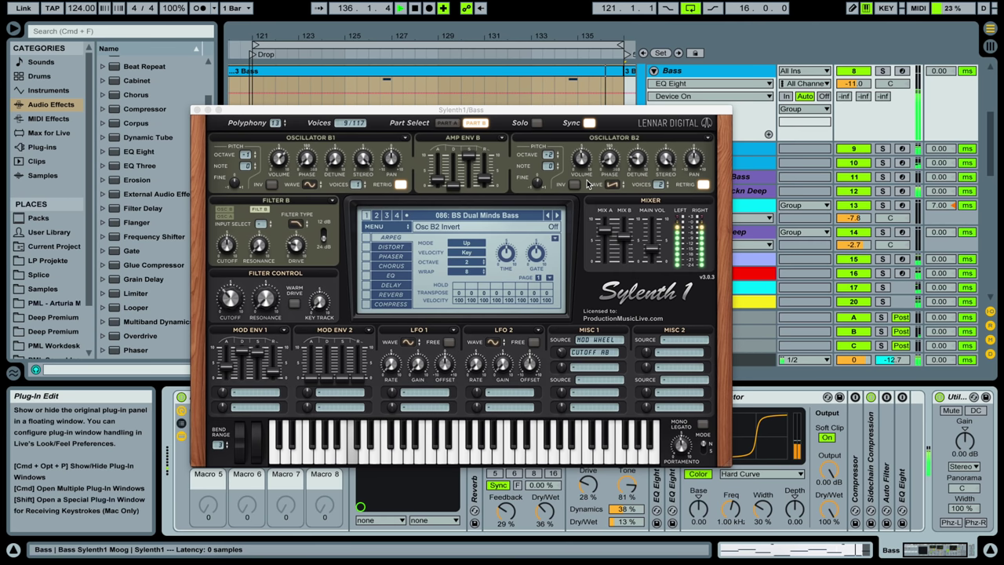
key("space")
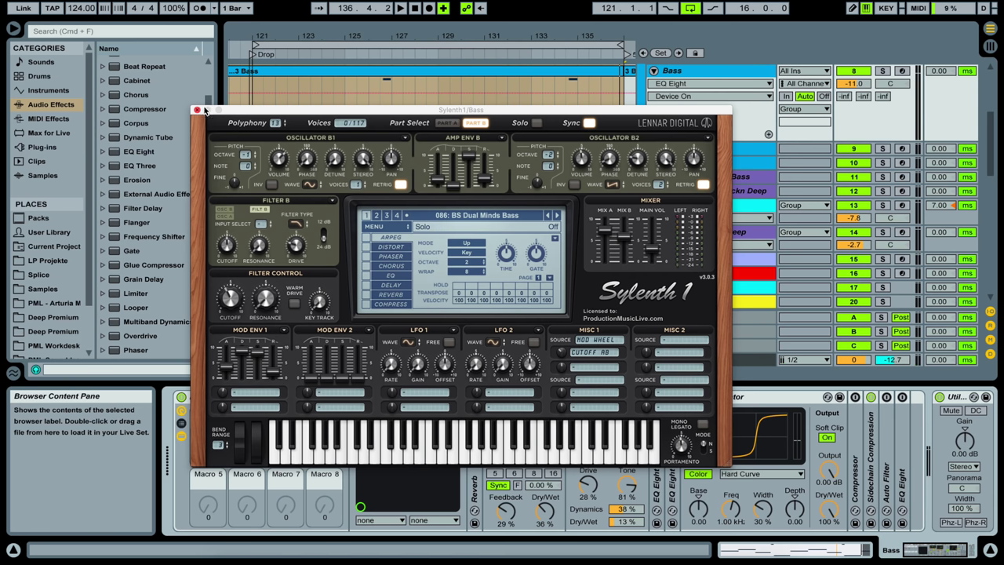
left_click(201, 111)
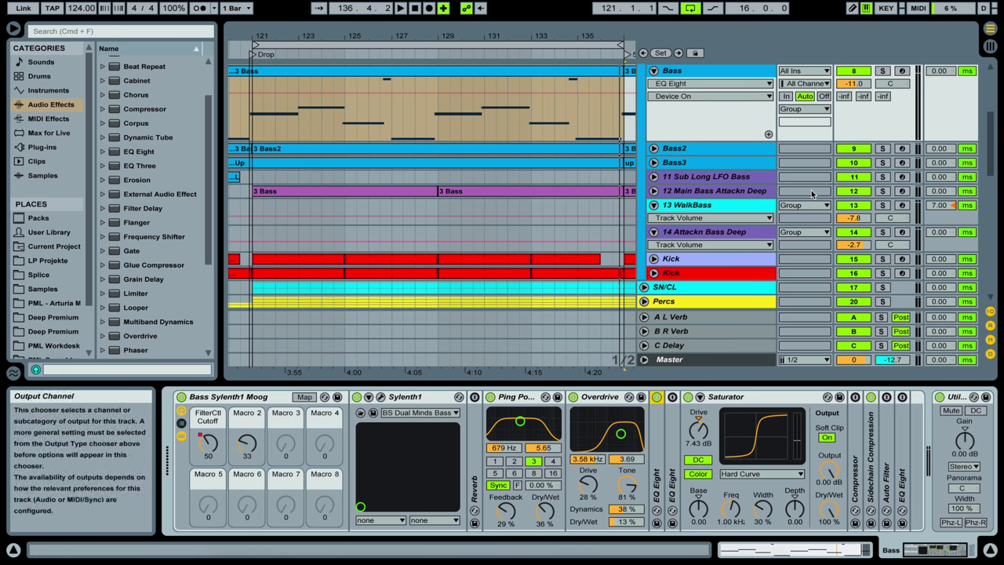
- Duplicate the Bass track, select the copy, and play from the Drop locator
left_click(753, 72)
right_click(753, 72)
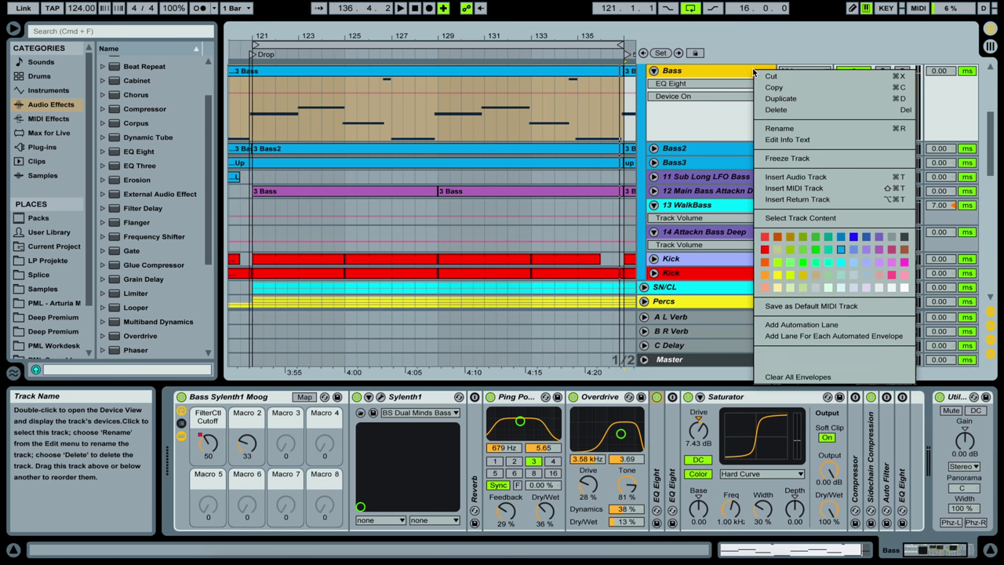
left_click(794, 100)
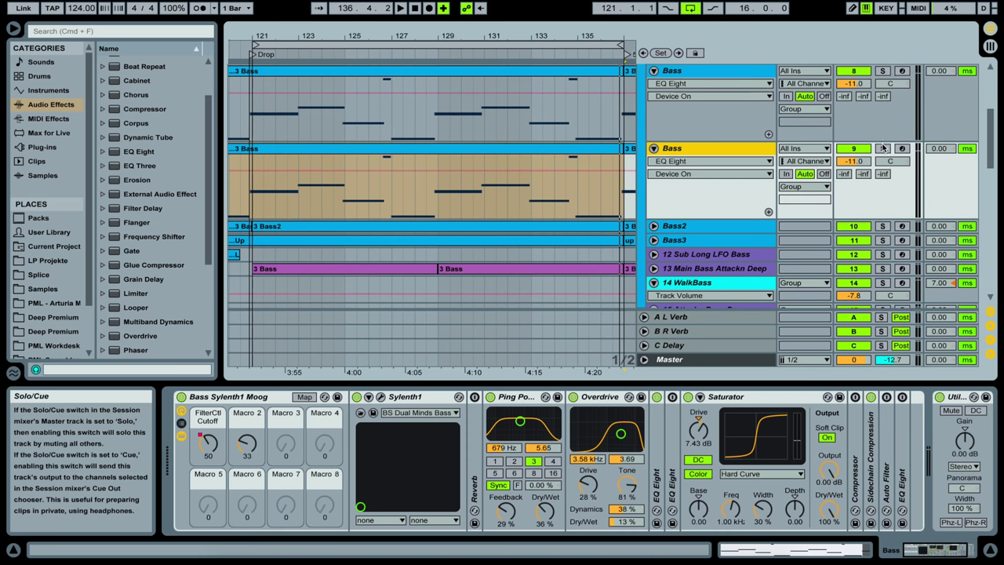
left_click(690, 149)
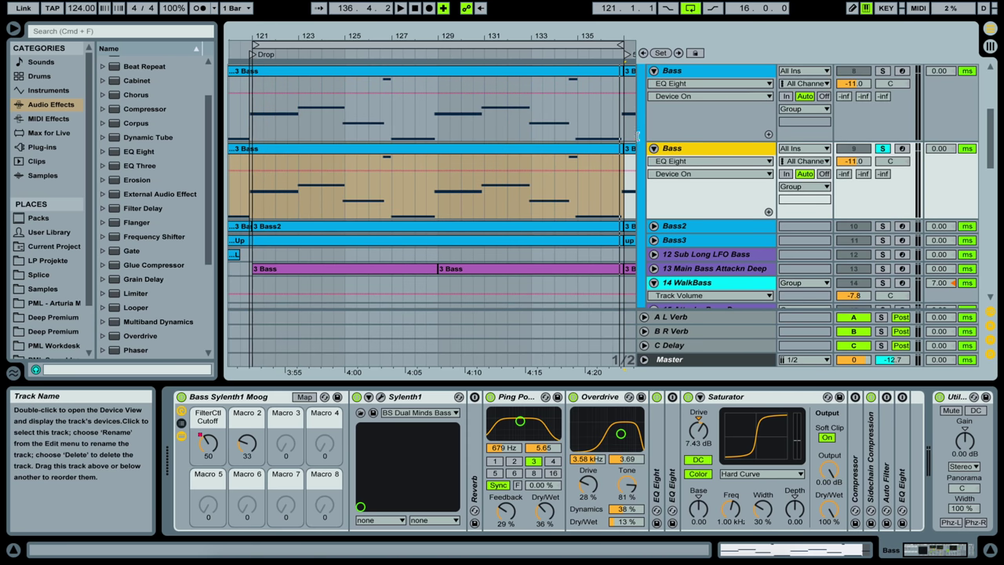
double_click(251, 56)
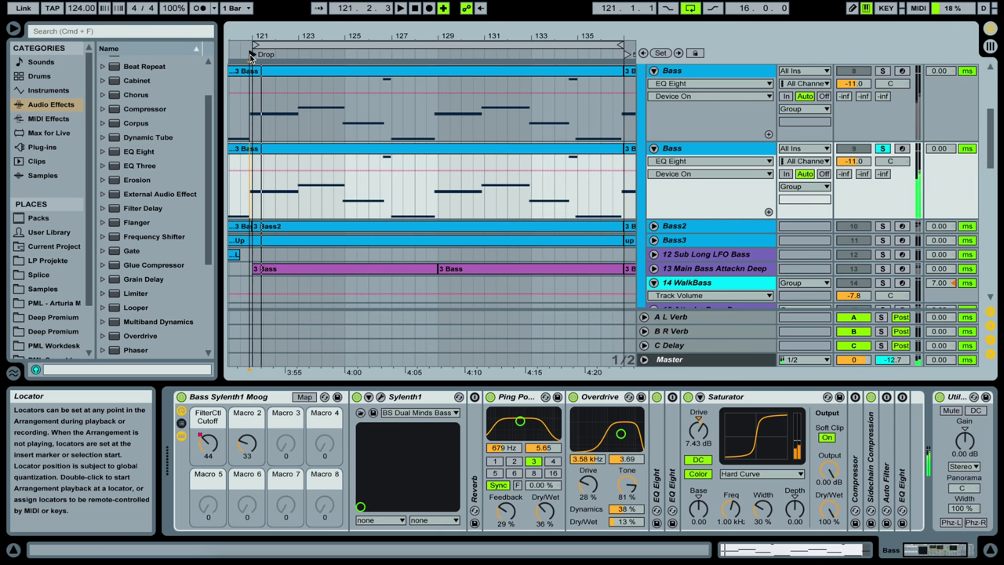
- Delete the filter cutoff macro automation from the duplicate Bass track
left_click(206, 445)
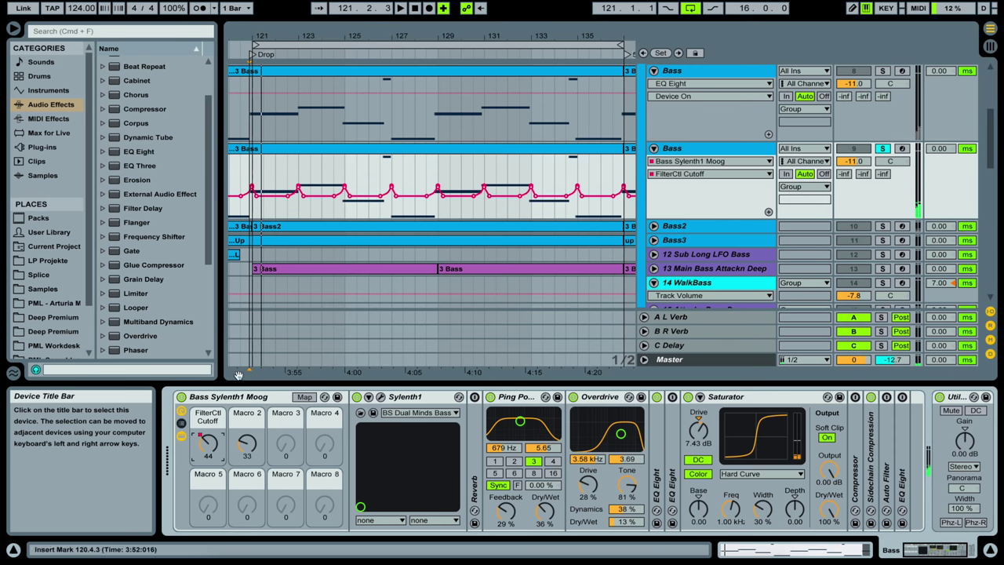
right_click(207, 448)
left_click(251, 273)
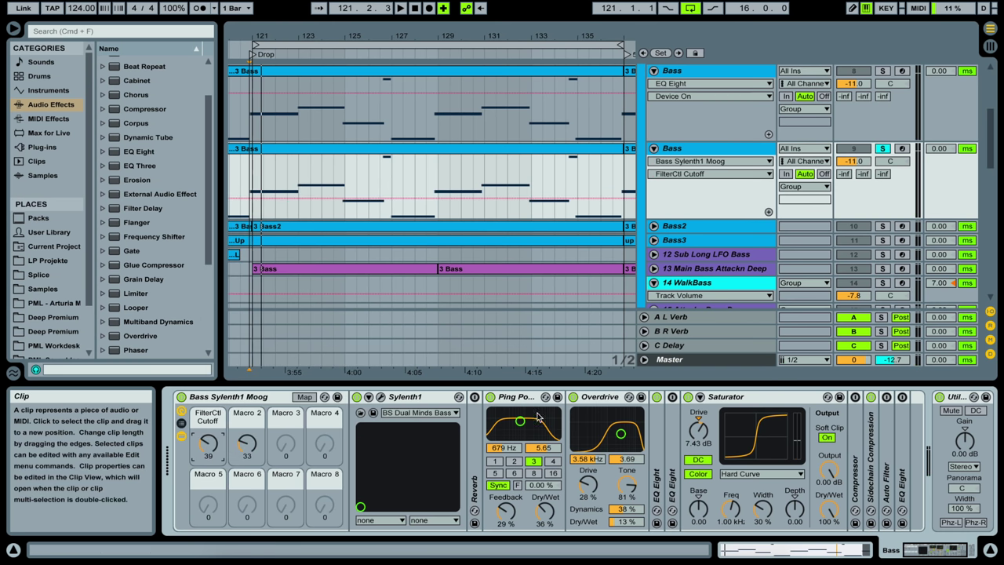
- Bypass Ping Pong Delay, Overdrive, EQ Eight, Saturator and sidechain compression, and raise Utility gain to 13.9 dB
left_click(491, 397)
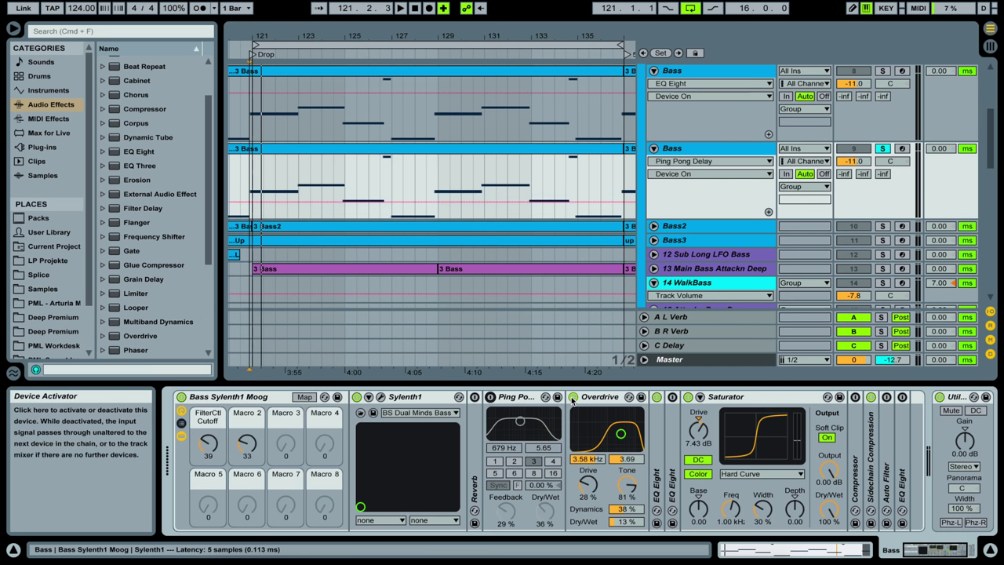
left_click(573, 397)
left_click(656, 397)
left_click(688, 396)
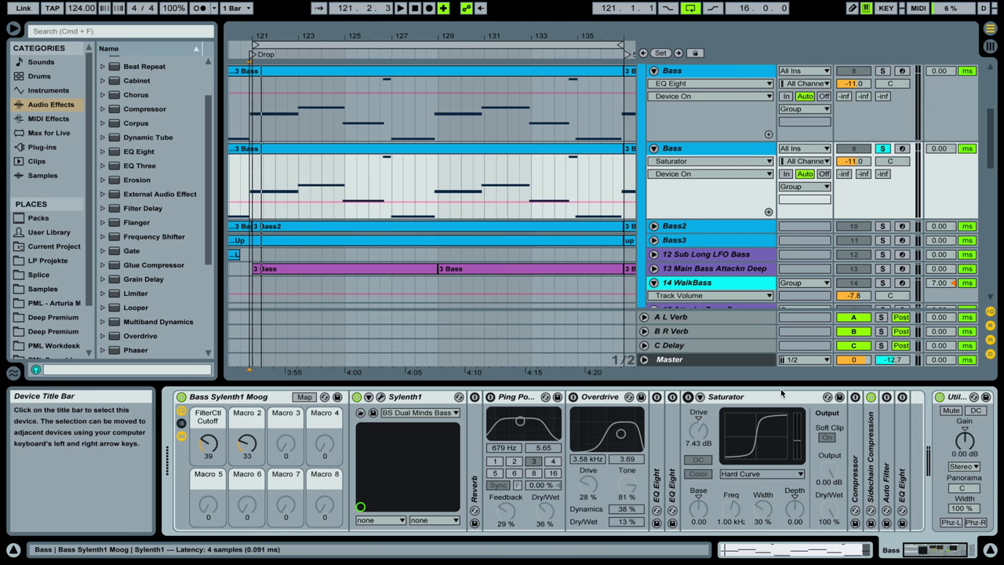
left_click(871, 397)
left_click_drag(964, 440, 964, 418)
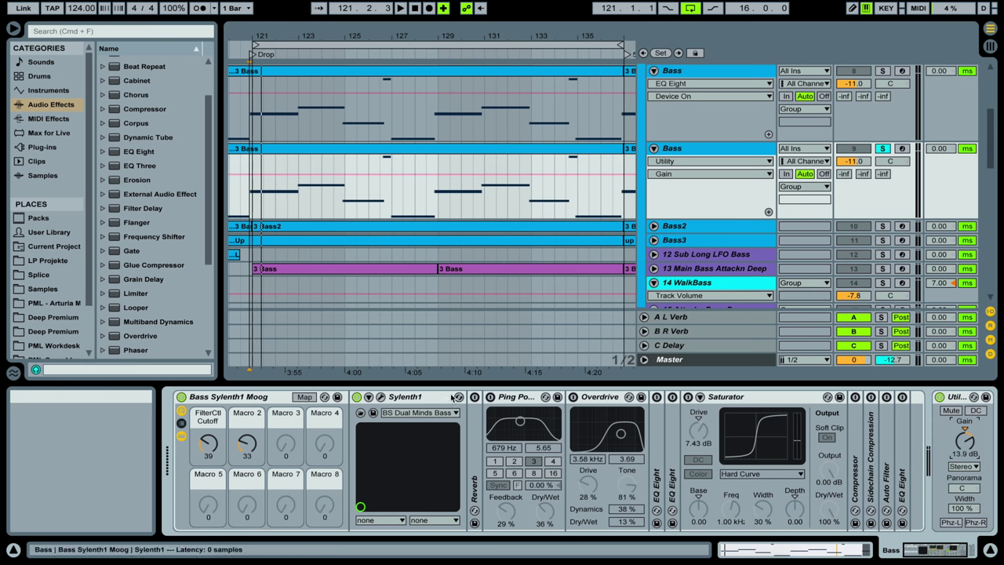
- Clear the duplicate's Sylenth1 to the 086: Init patch via MENU > Preset > Clear and audition it
left_click(381, 396)
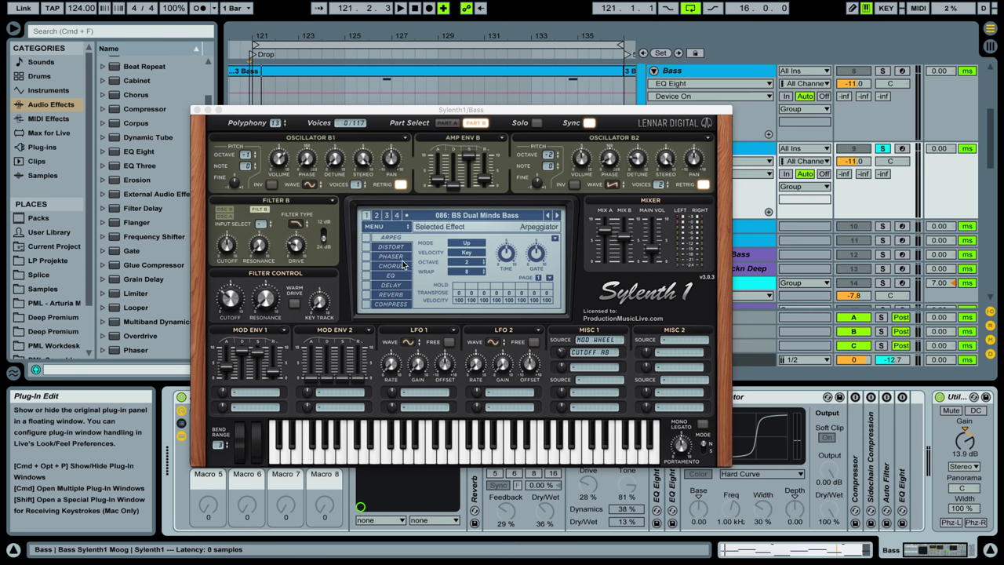
left_click(380, 225)
mouse_move(421, 241)
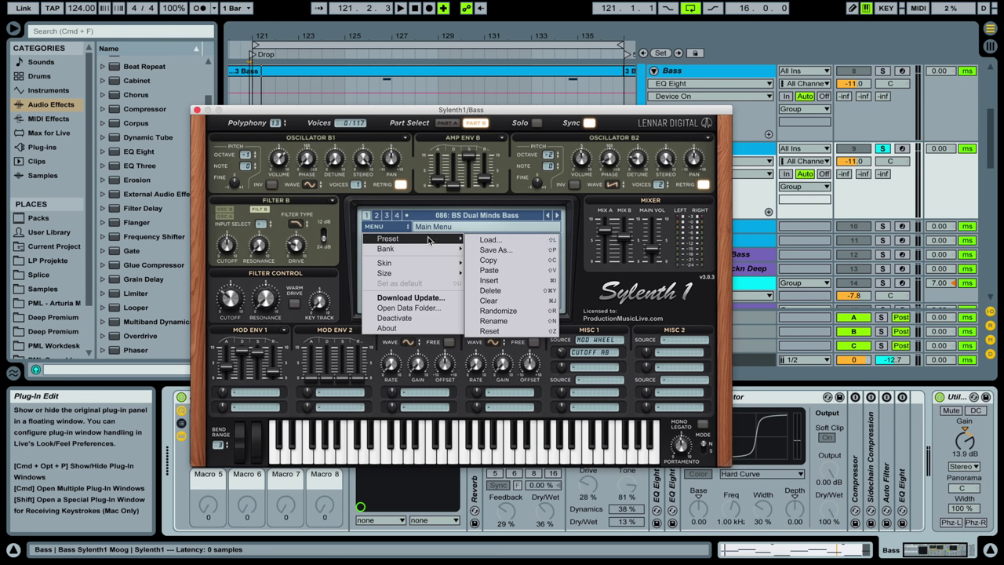
left_click(528, 302)
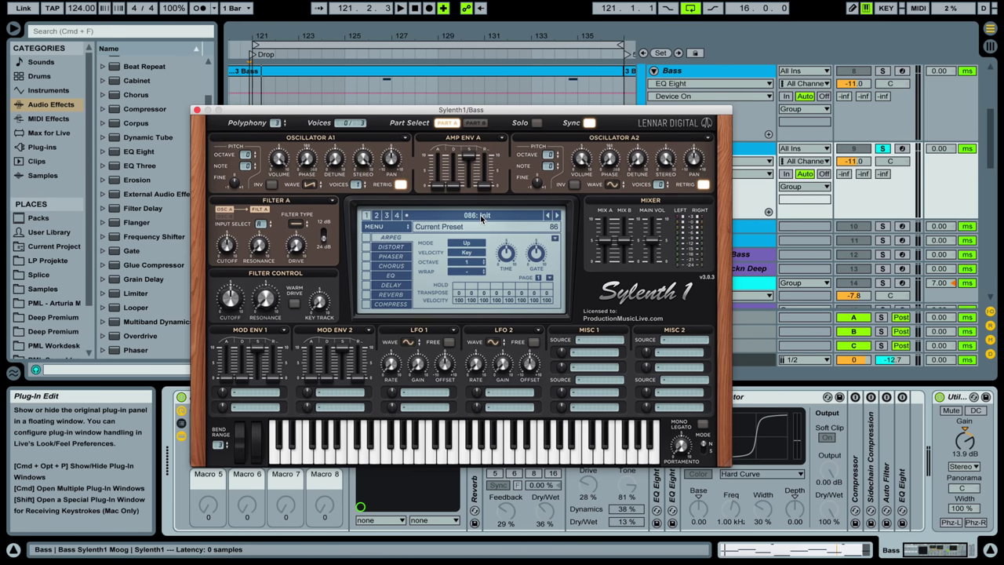
key("space")
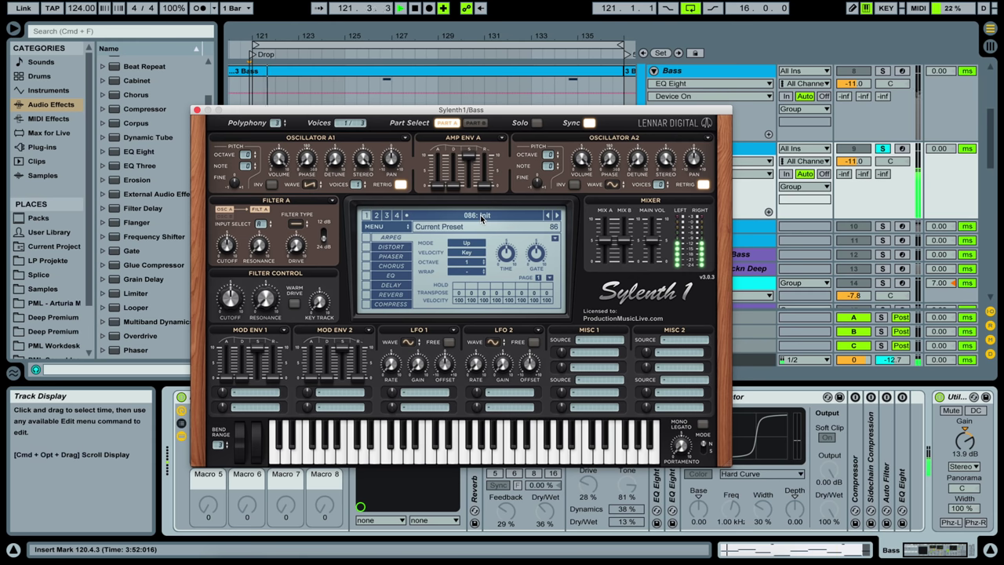
key("space")
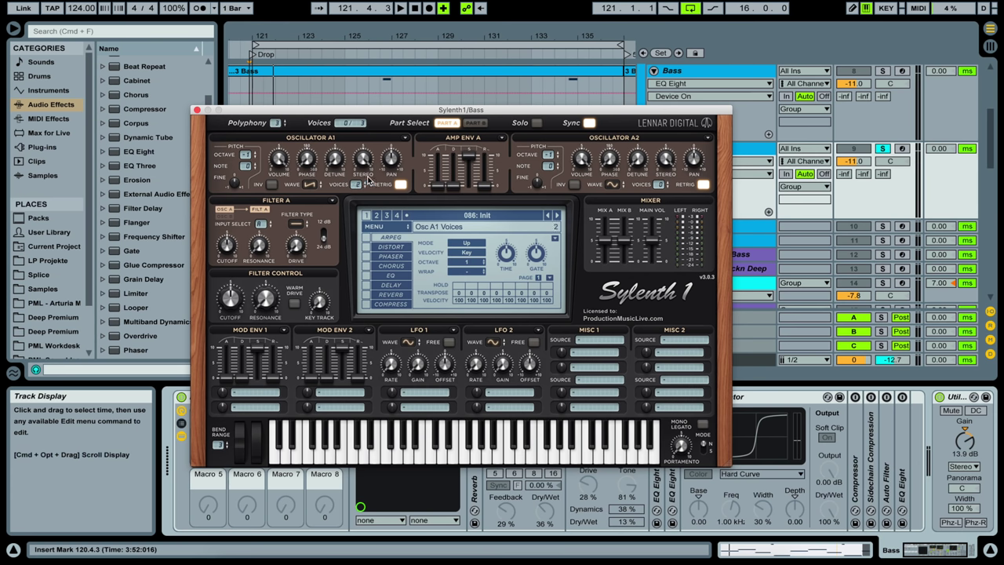
- Keep Saw as oscillator A1's waveform and increase its detune while auditioning
left_click(311, 185)
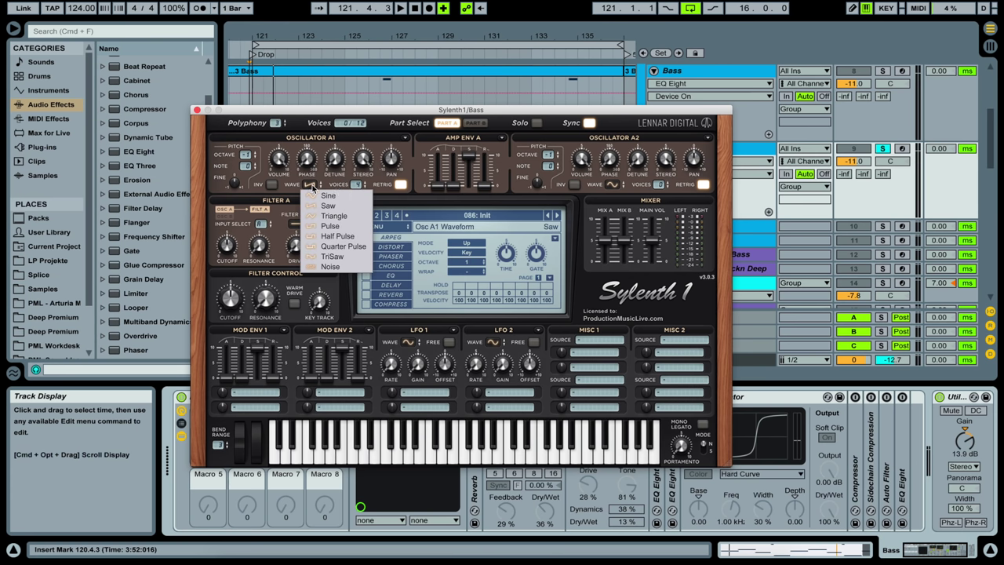
left_click(357, 203)
key("space")
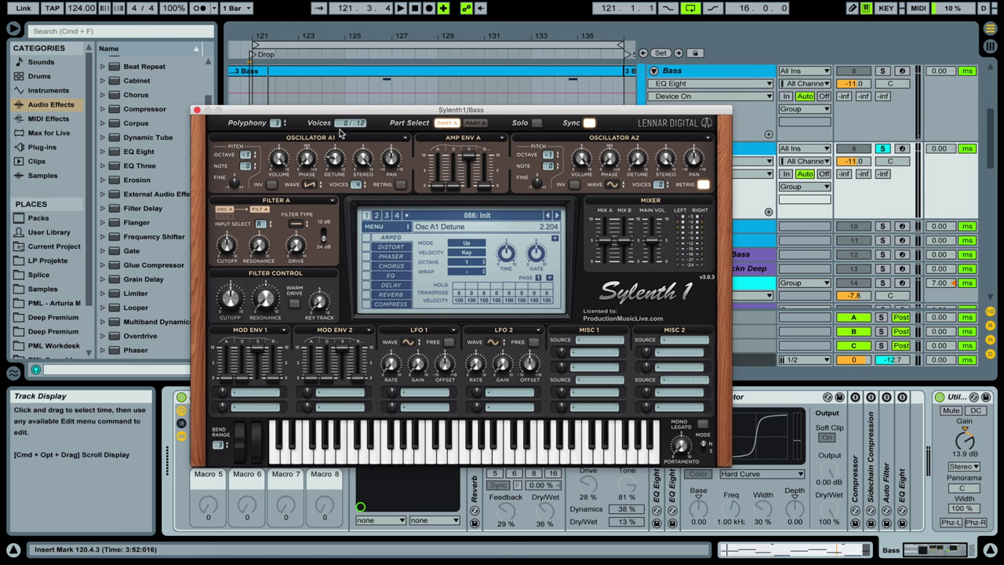
key("space")
left_click_drag(335, 158, 336, 154)
key("space")
- Adjust oscillator A1's stereo spread, settling at about 1.9
mouse_move(364, 161)
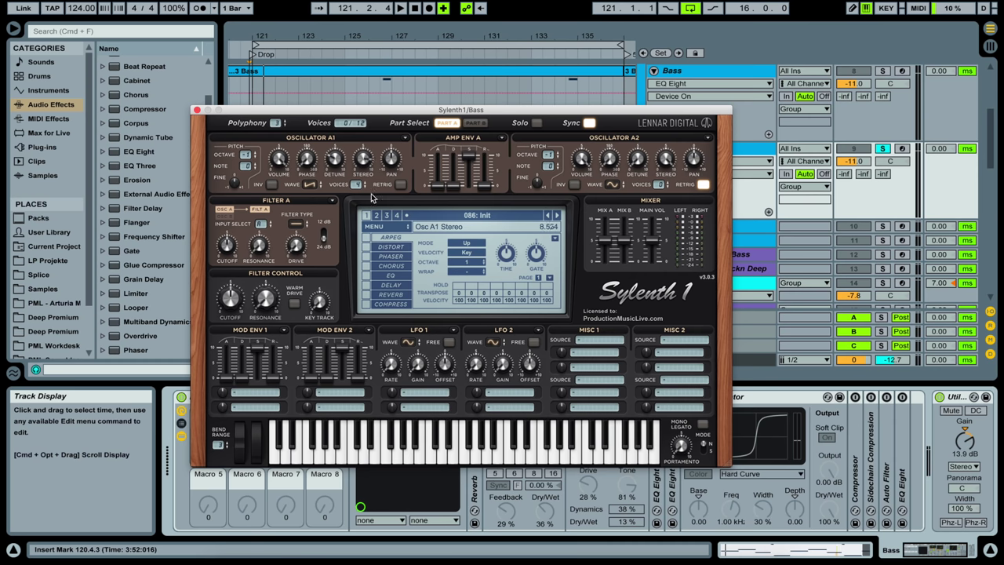
left_click_drag(373, 199, 403, 293)
left_click_drag(423, 353, 426, 359)
key("space")
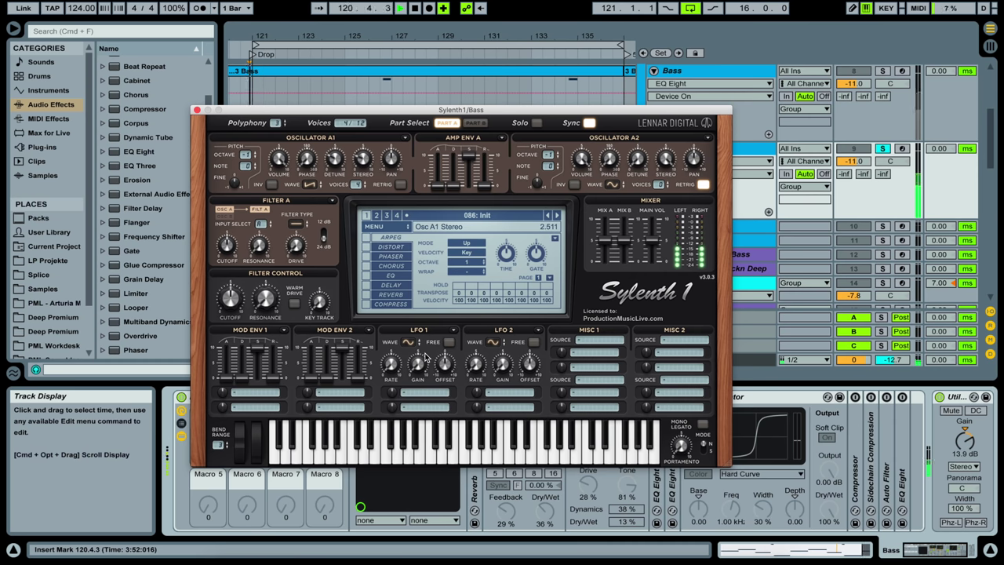
left_click_drag(366, 167, 377, 54)
left_click_drag(392, 13, 416, 214)
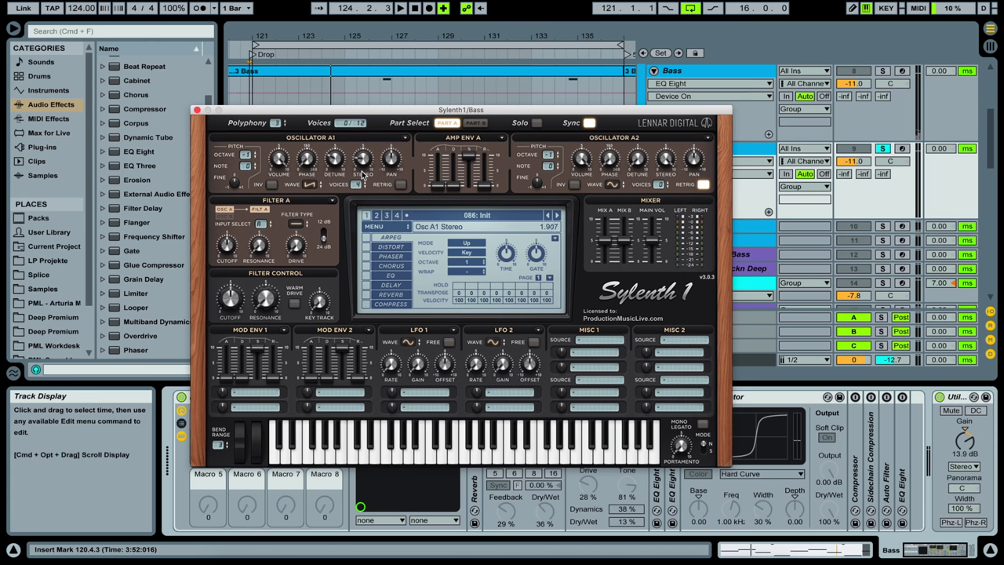
left_click(491, 166)
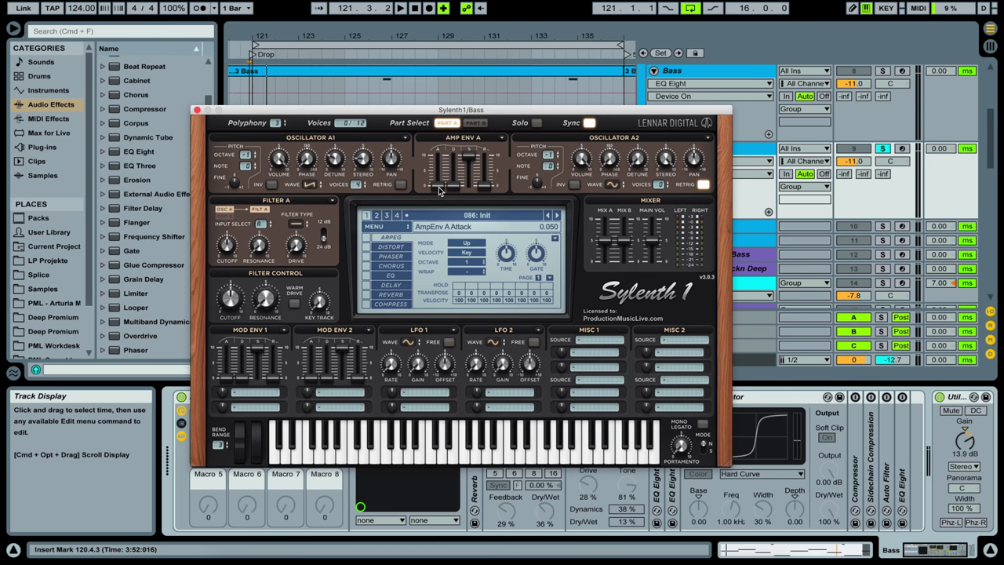
- Lengthen Amp Env A's attack to about 3.4 and release to about 2.8, auditioning the clip
left_click_drag(439, 183, 443, 159)
left_click_drag(484, 188, 489, 177)
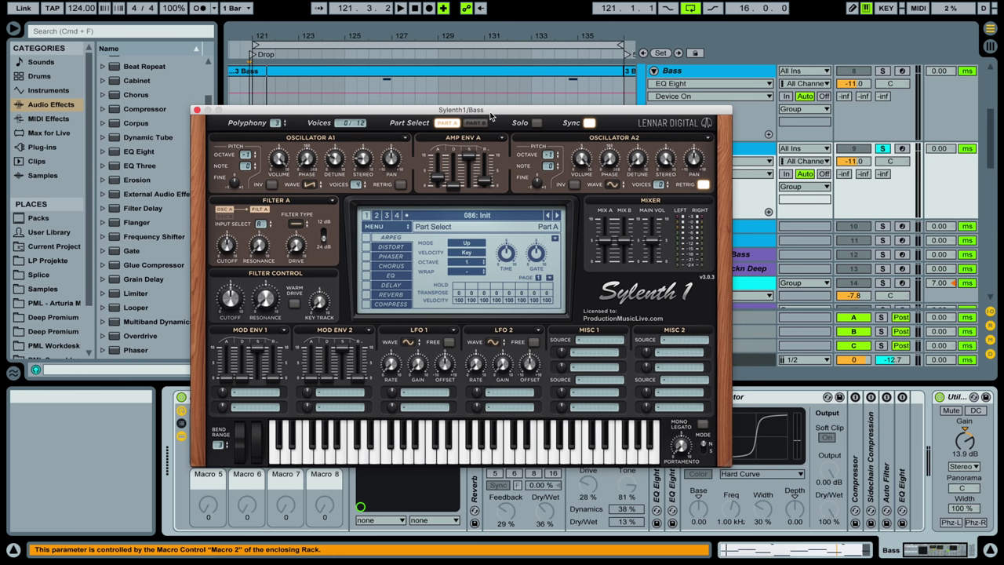
key("space")
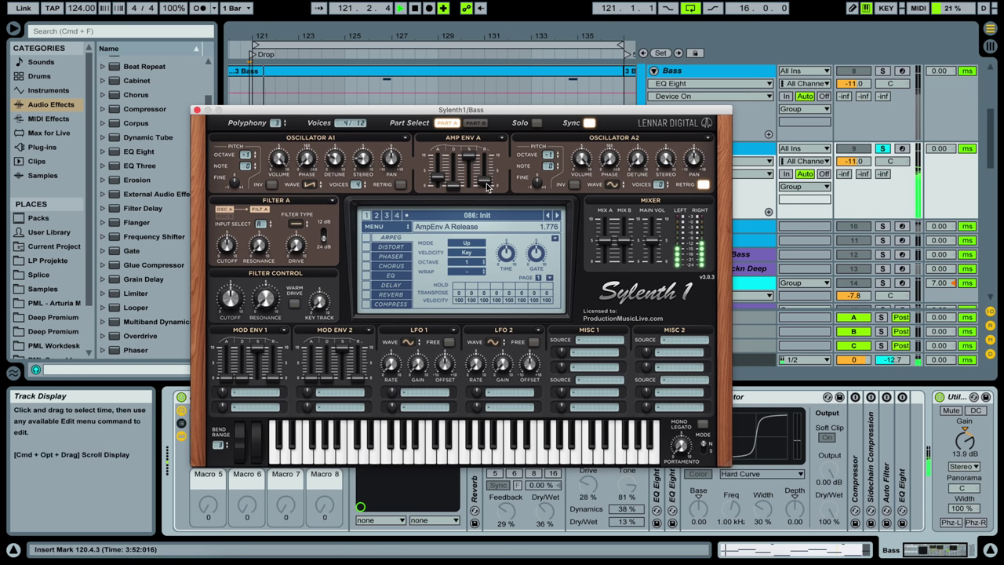
left_click_drag(438, 185, 439, 179)
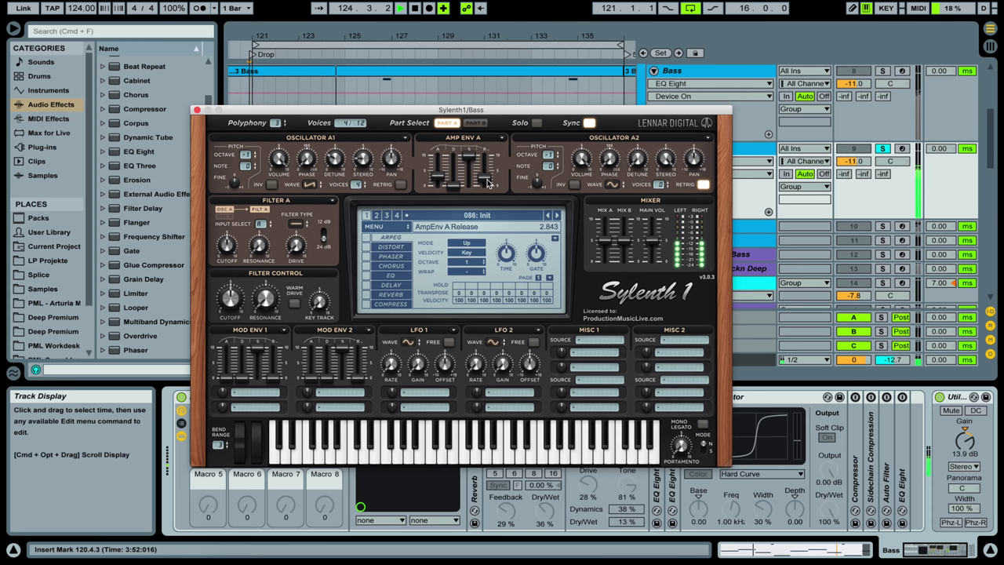
left_click_drag(438, 186, 438, 180)
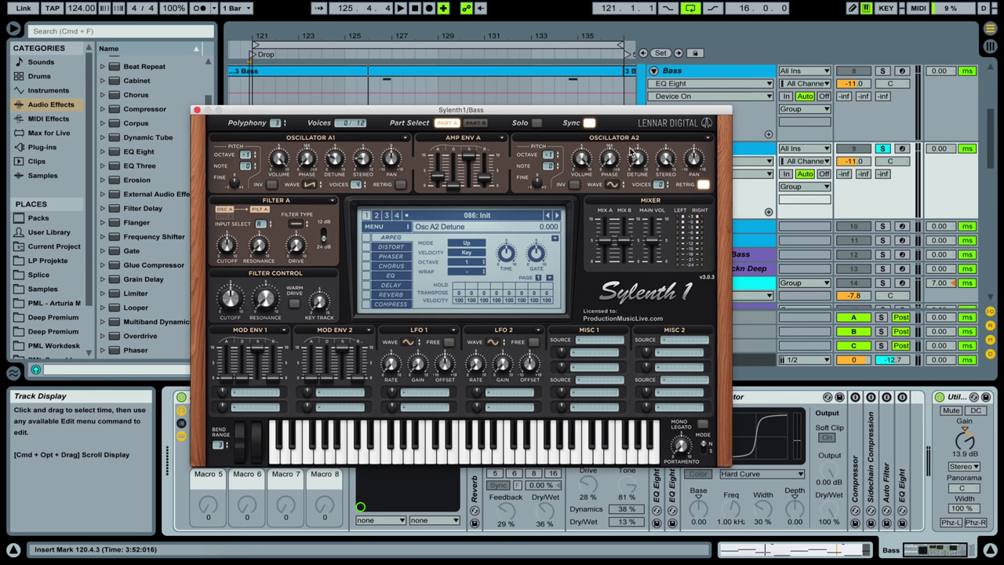
- Switch oscillator A2 to a saw wave, lowering its stereo to about 7 and volume to about 5.8
left_click(613, 184)
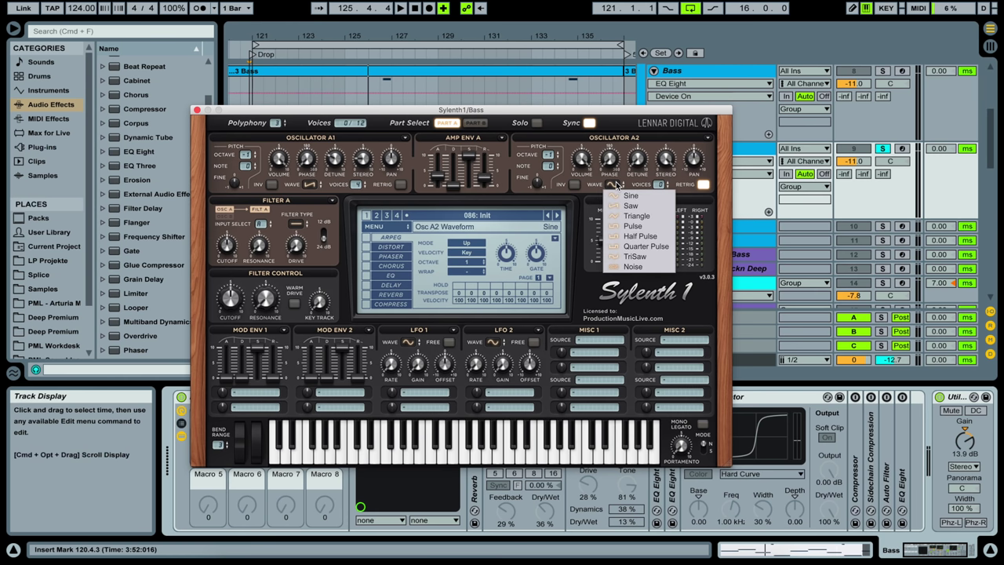
left_click(648, 206)
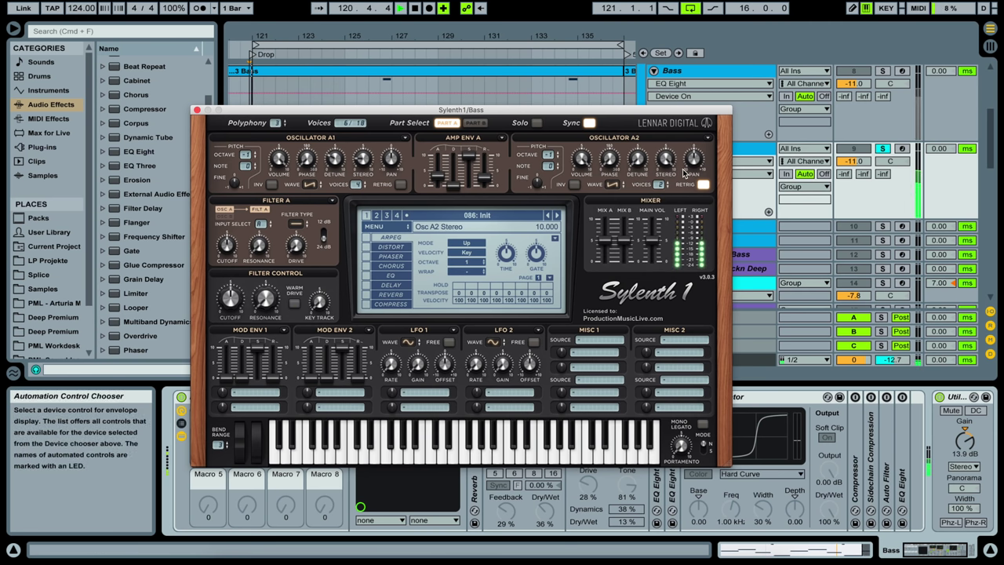
key("space")
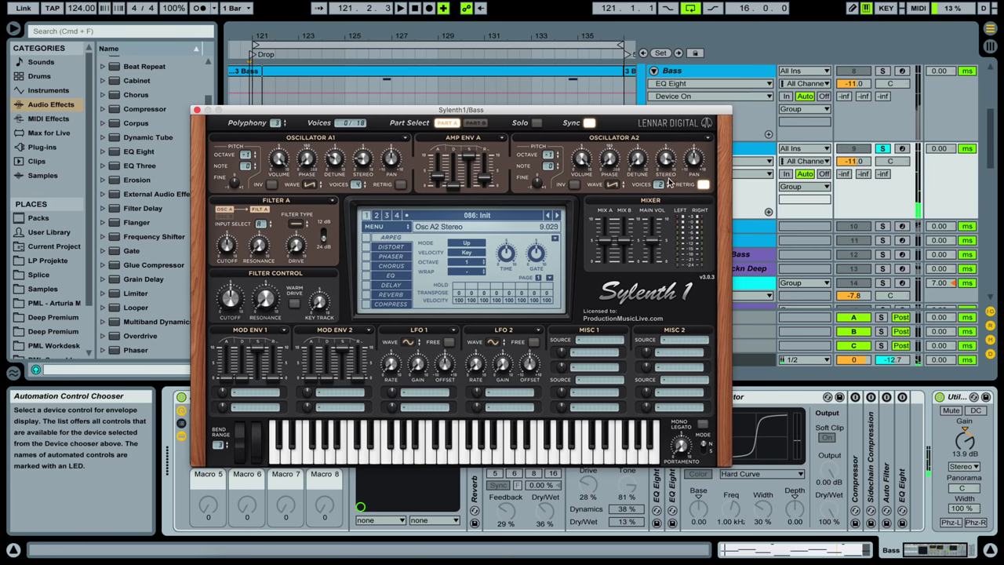
left_click_drag(669, 165, 685, 235)
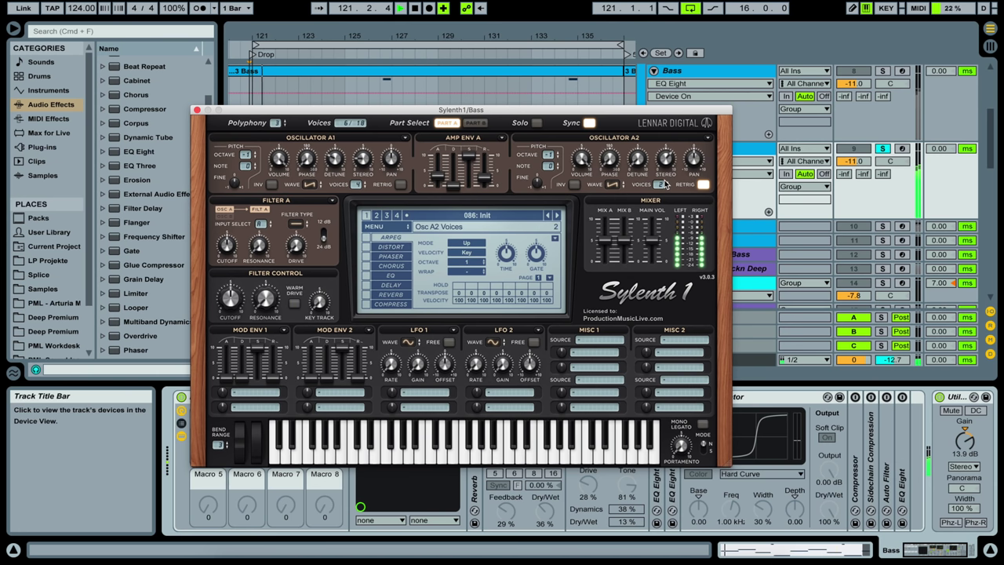
left_click_drag(587, 205, 598, 258)
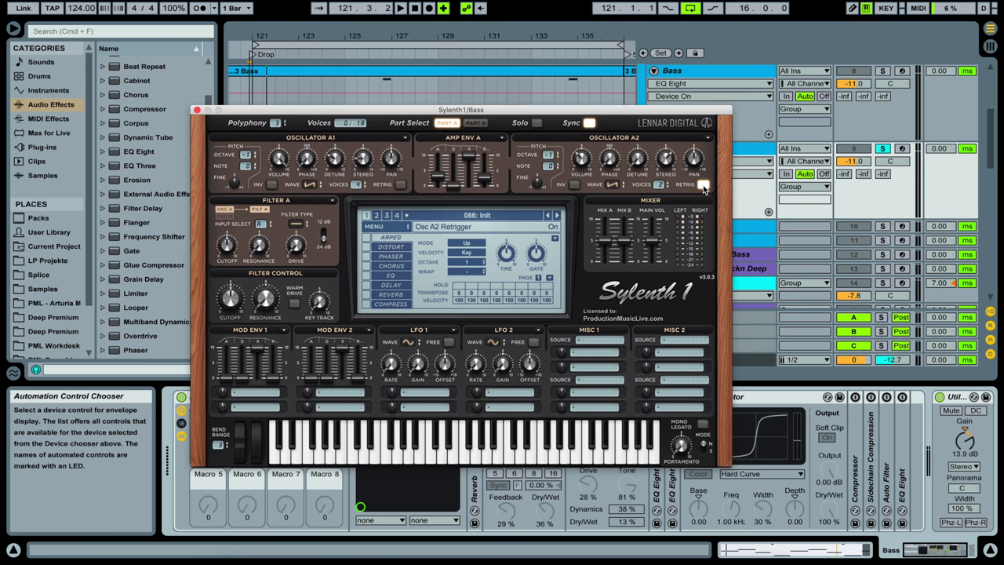
key("space")
key("space")
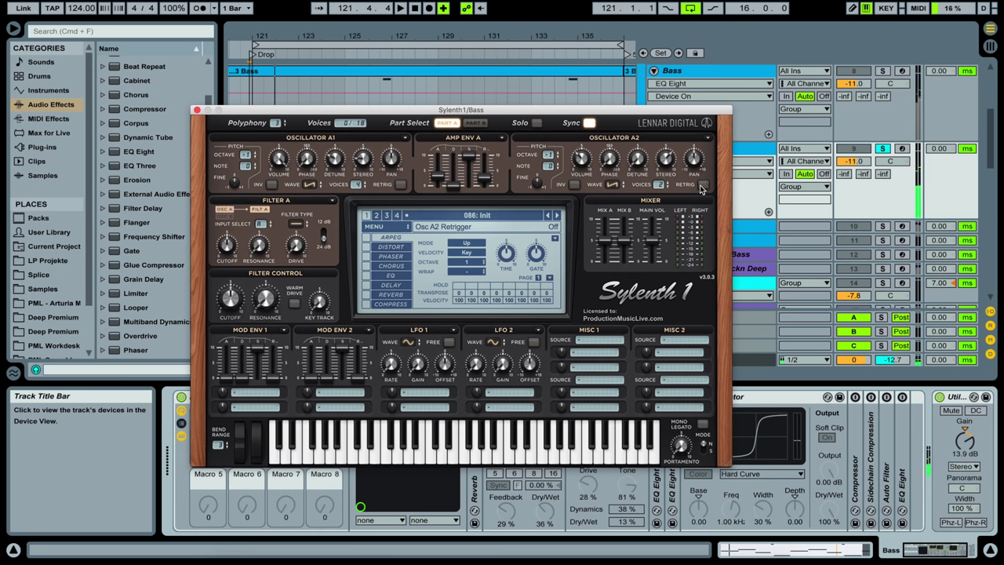
- Set Filter A's input to Oscillators Part A and B, then check Part B and return to Part A
left_click(264, 225)
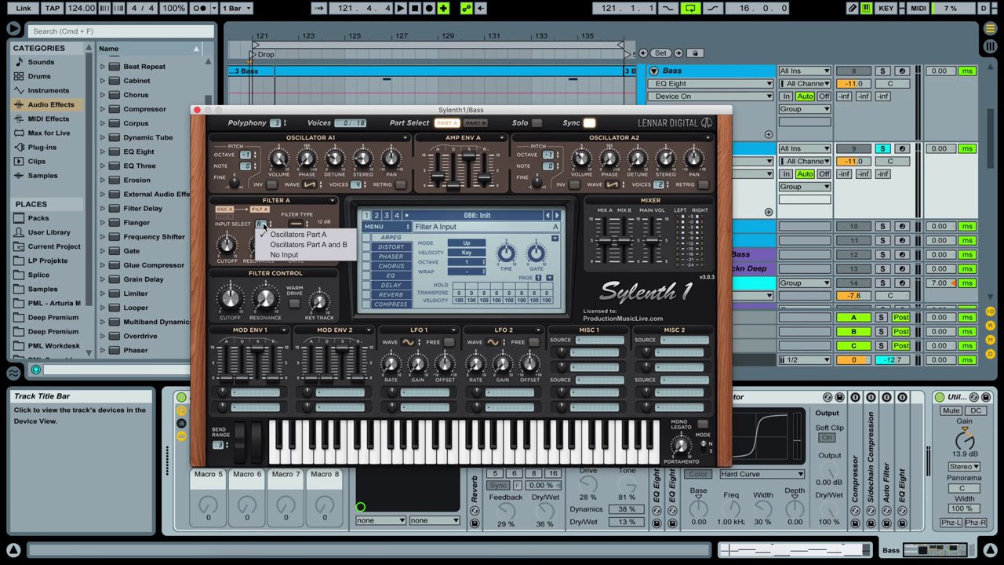
left_click(346, 248)
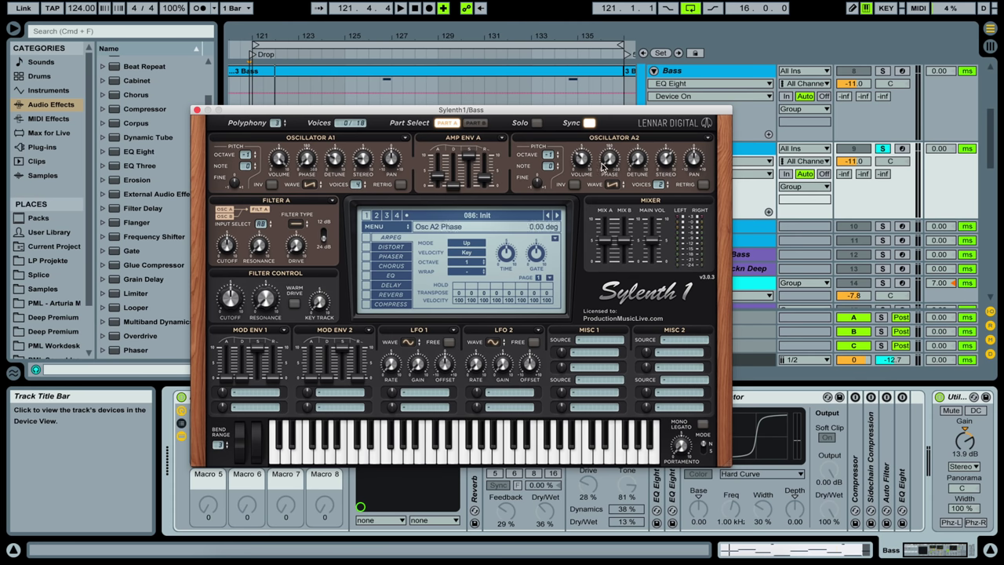
left_click(477, 120)
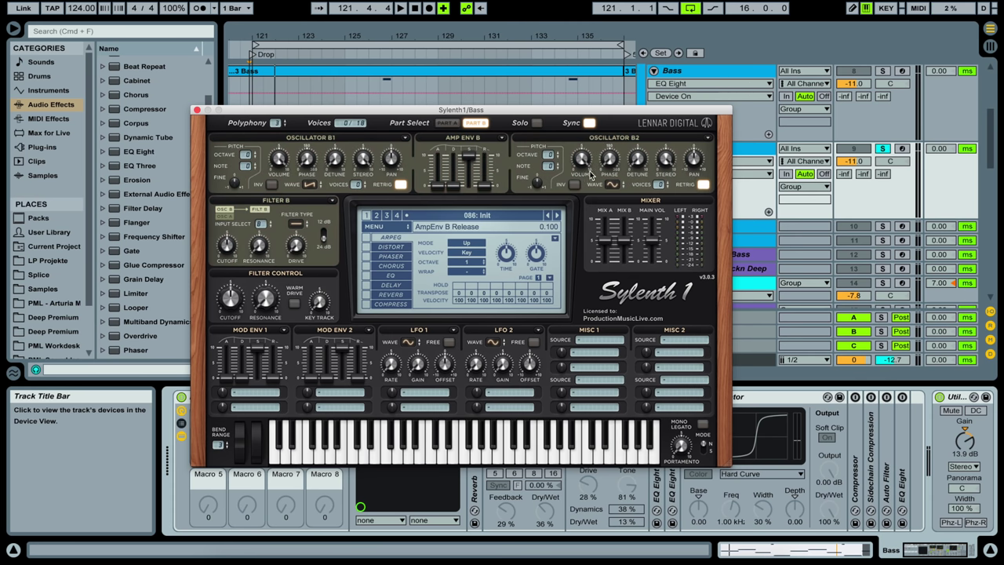
left_click(446, 123)
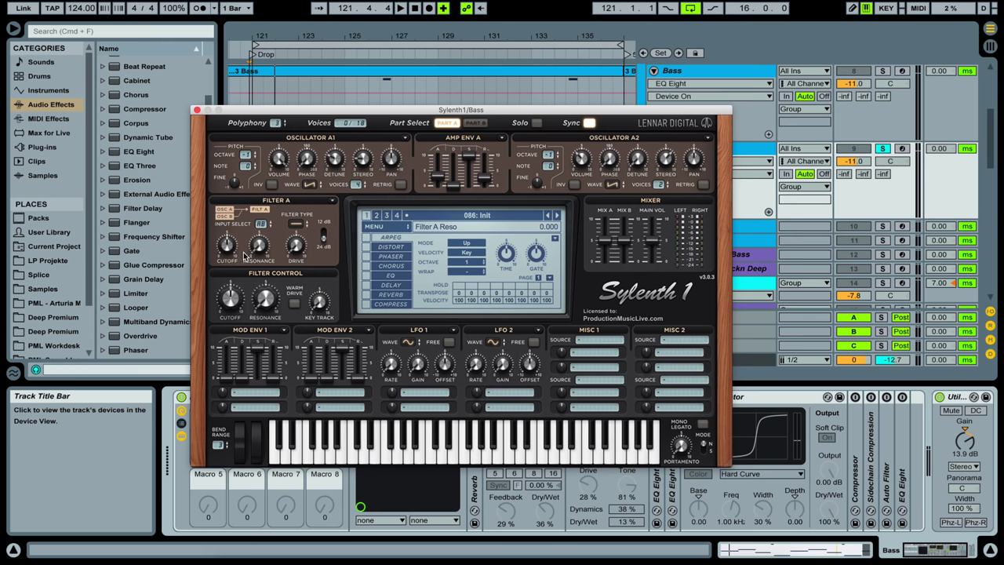
- Make Filter A a lowpass filter with drive about 3.2, auditioning it
left_click(300, 226)
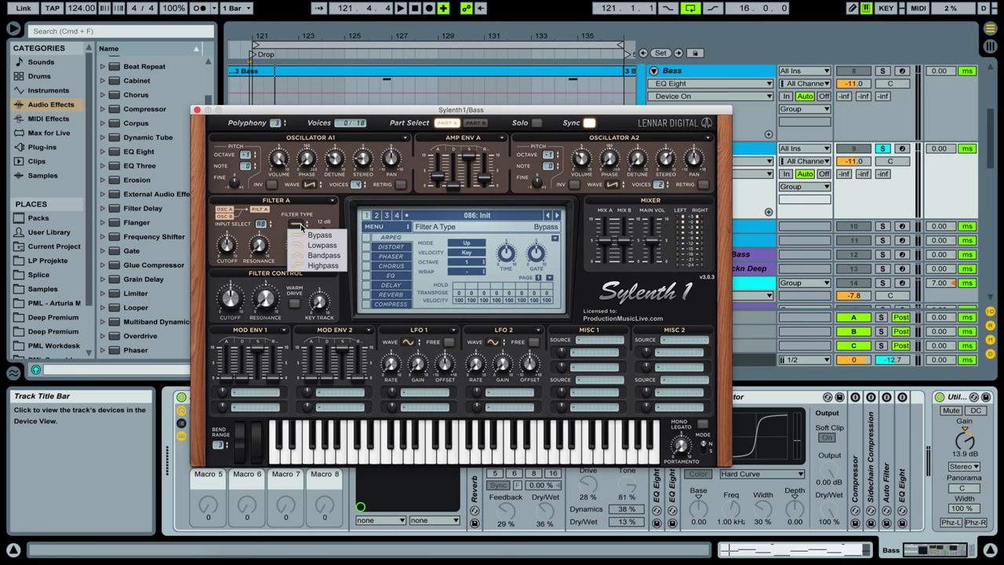
left_click(338, 245)
key("space")
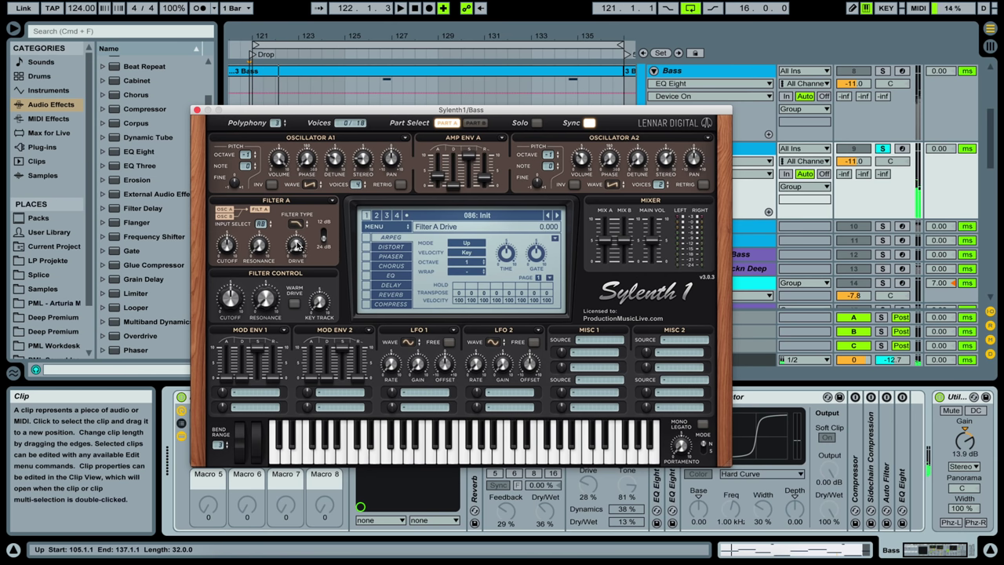
left_click_drag(298, 248, 301, 246)
key("space")
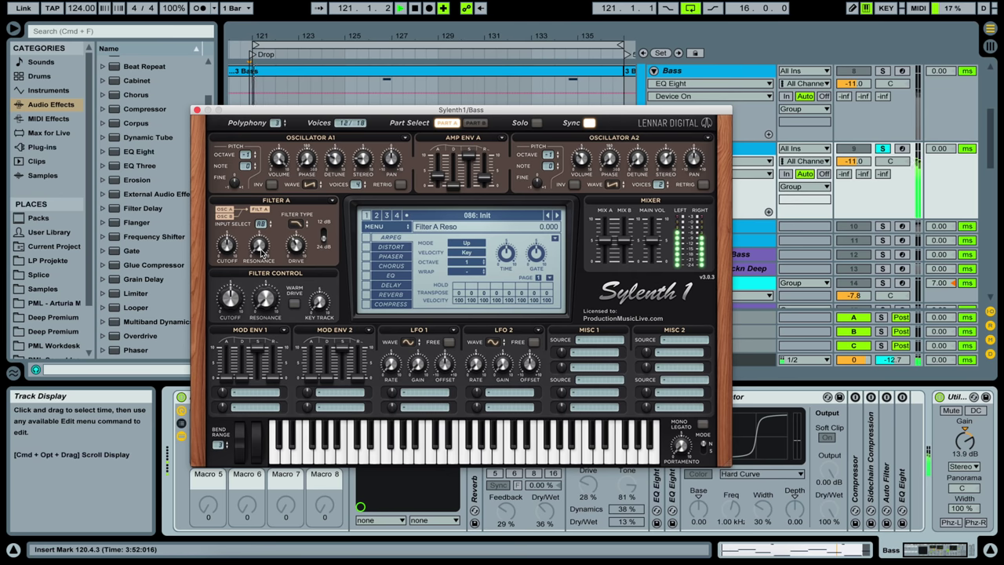
- Set Filter A's resonance to about 3.9 and cutoff to about 5.6, then play the clip
left_click_drag(261, 251, 260, 178)
left_click_drag(257, 251, 272, 250)
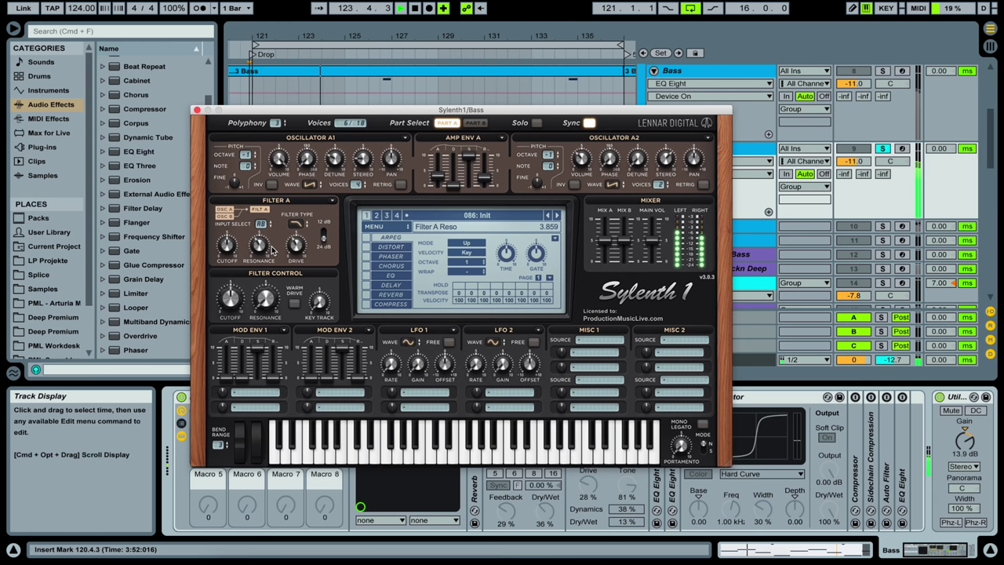
key("space")
left_click(227, 250)
left_click_drag(228, 251, 231, 244)
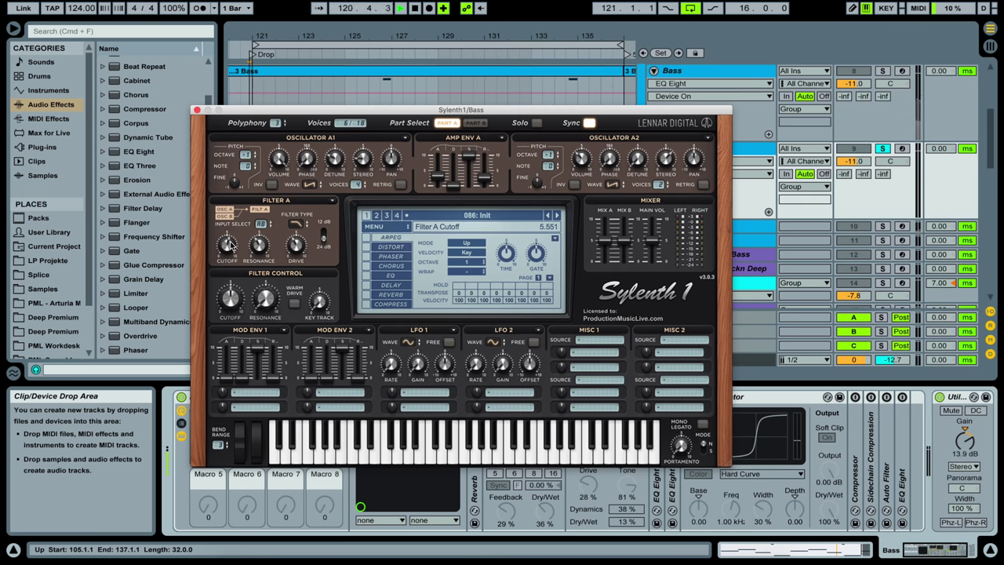
key("space")
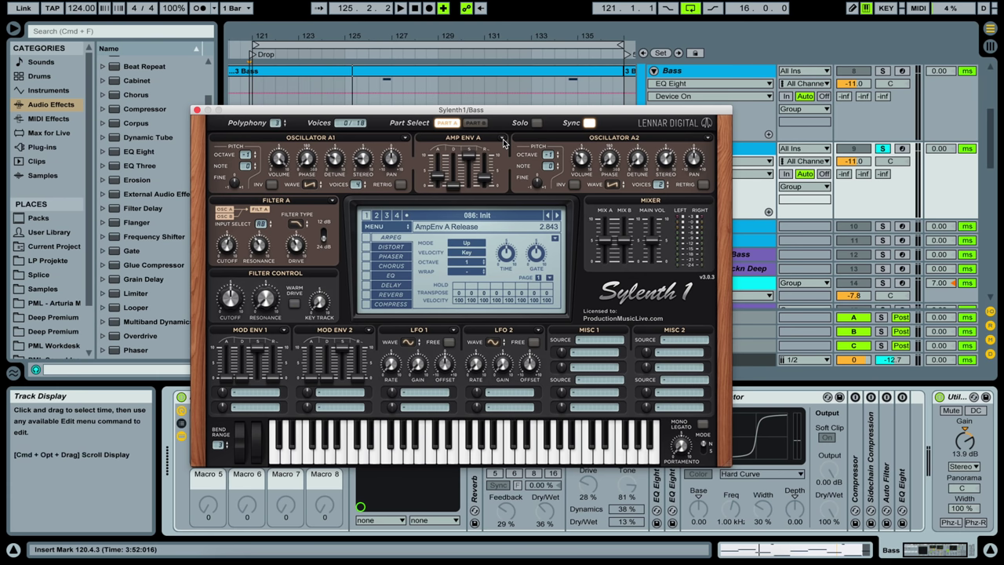
- Copy Amp Env A's settings and paste them into Part B's Amp Env B
left_click(502, 139)
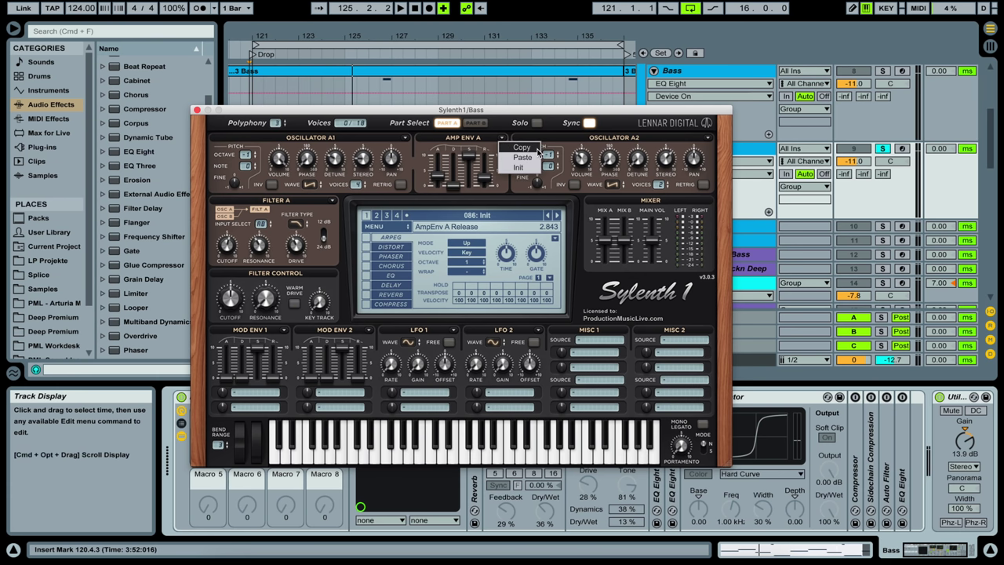
left_click(522, 148)
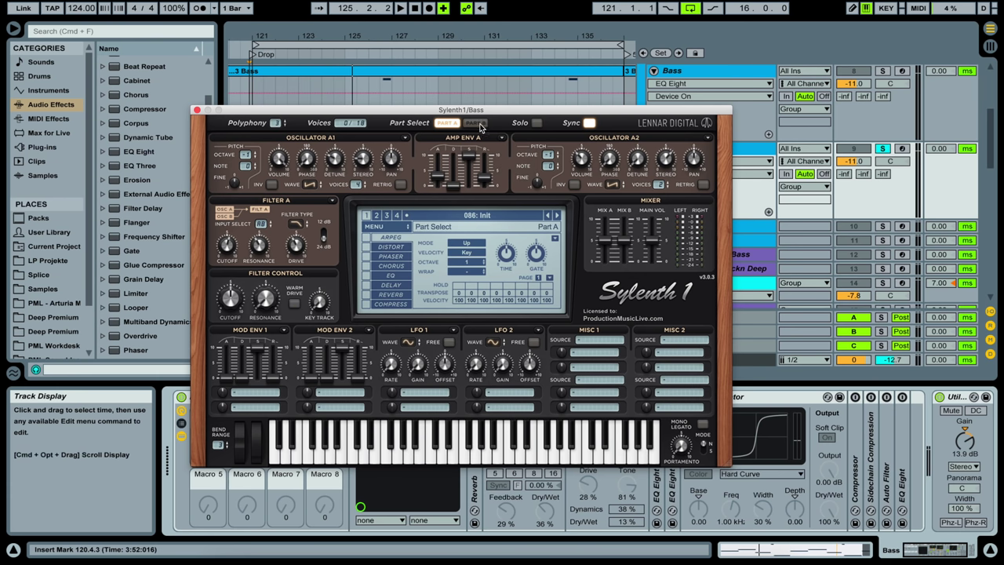
left_click(476, 123)
left_click(502, 139)
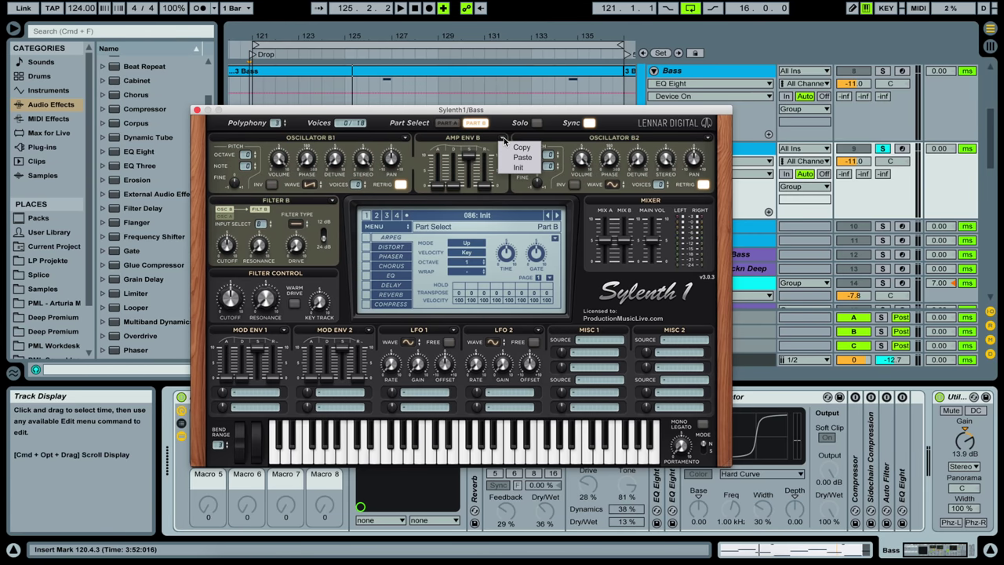
left_click(522, 157)
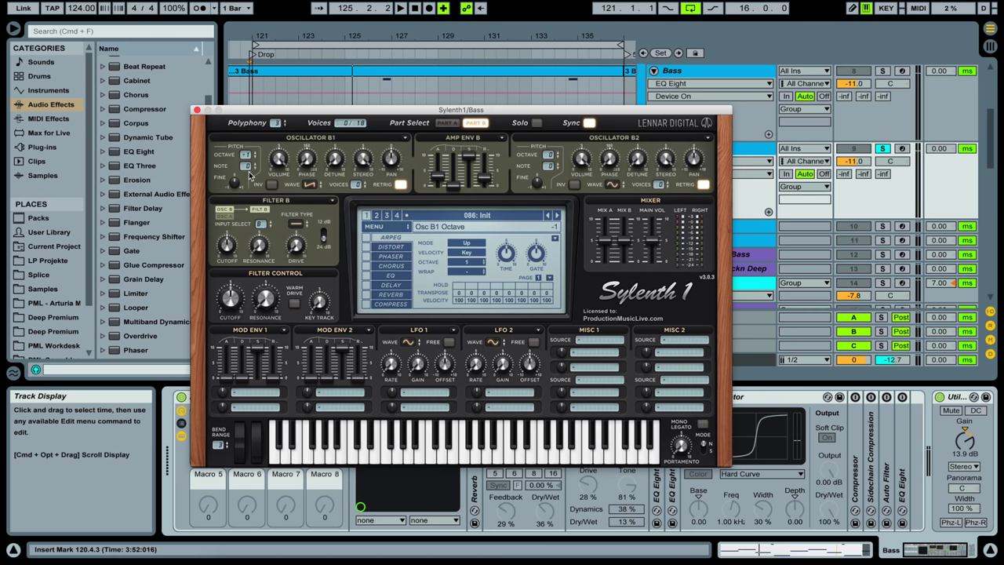
- Switch Osc B1 to a sine wave and lower its volume from 10 to about 7, auditioning each change
left_click(311, 184)
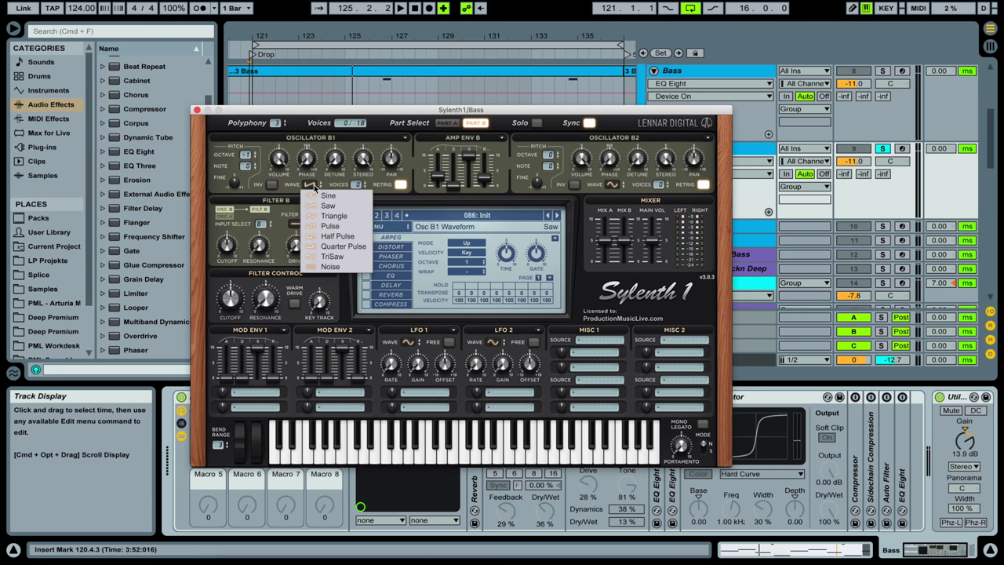
left_click(346, 196)
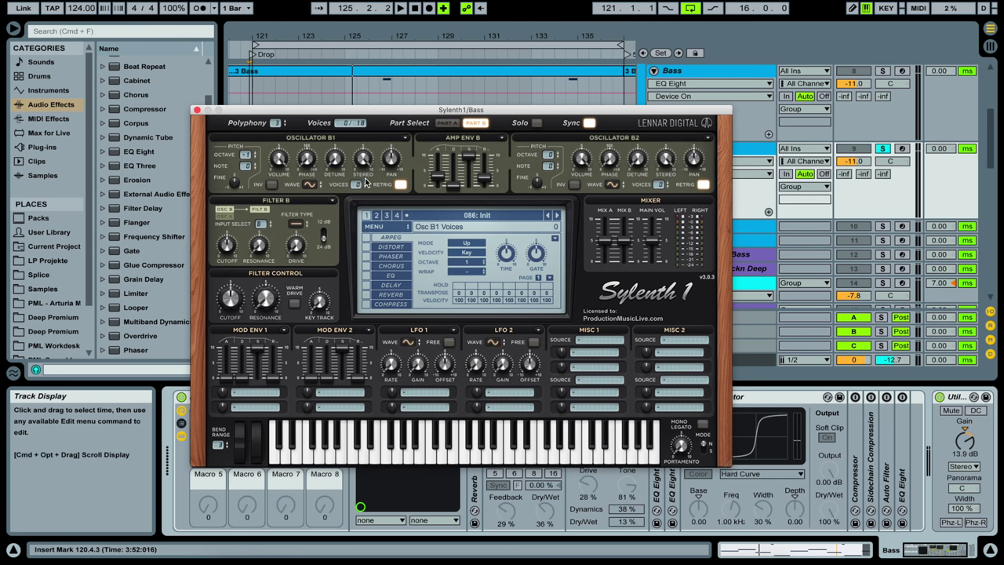
key("space")
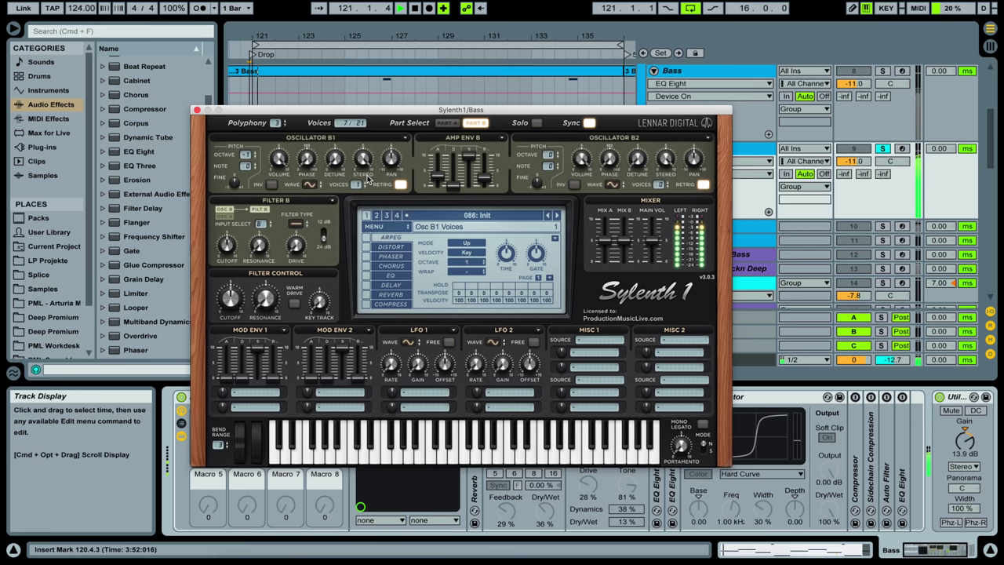
key("space")
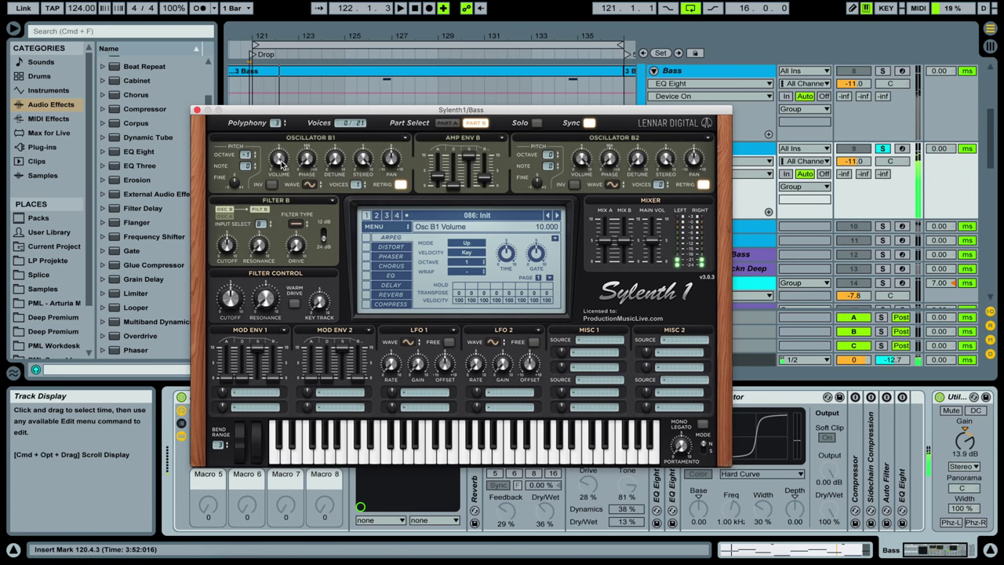
left_click_drag(284, 163, 284, 211)
key("space")
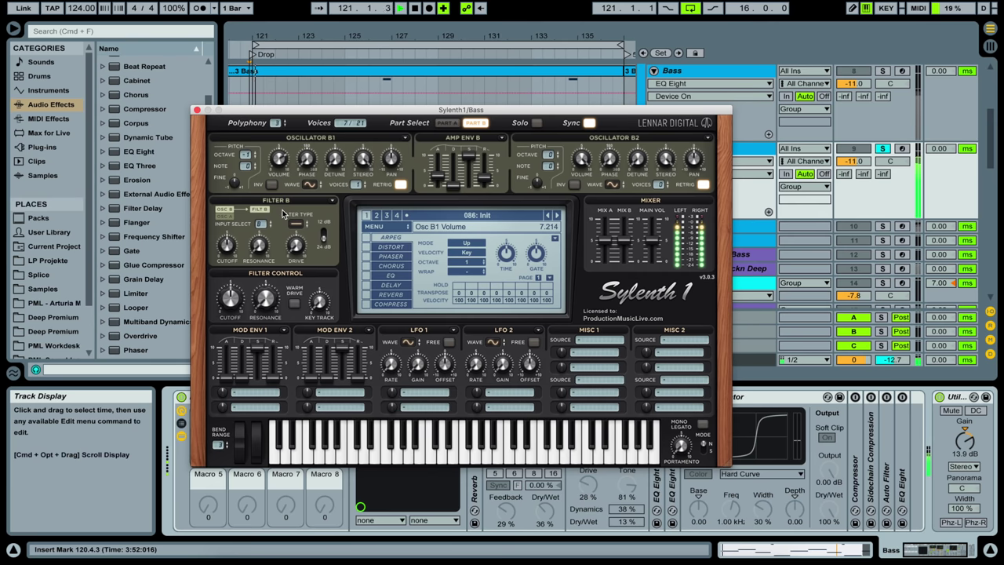
key("space")
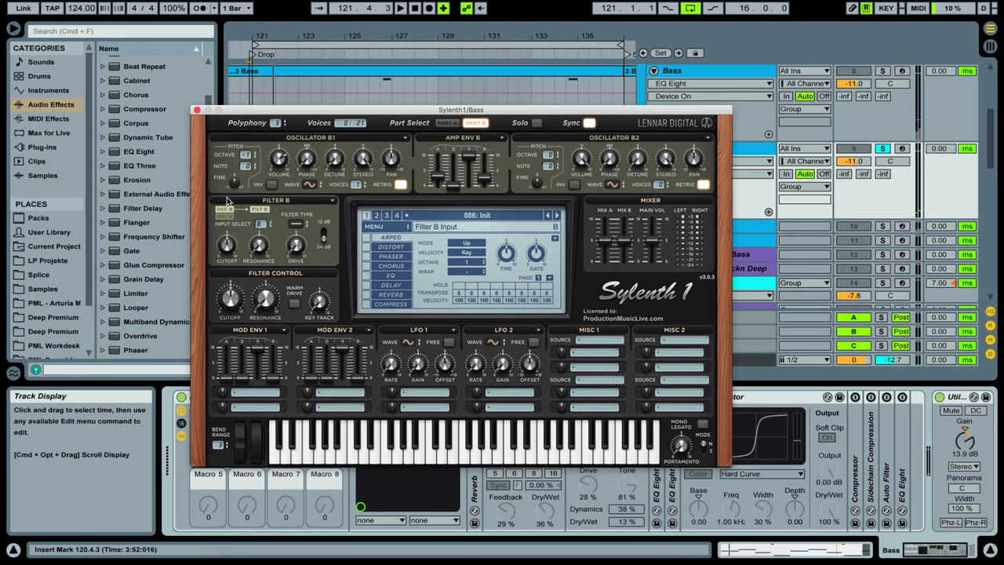
- Set Filter B's input to No Input and audition the result
left_click(262, 225)
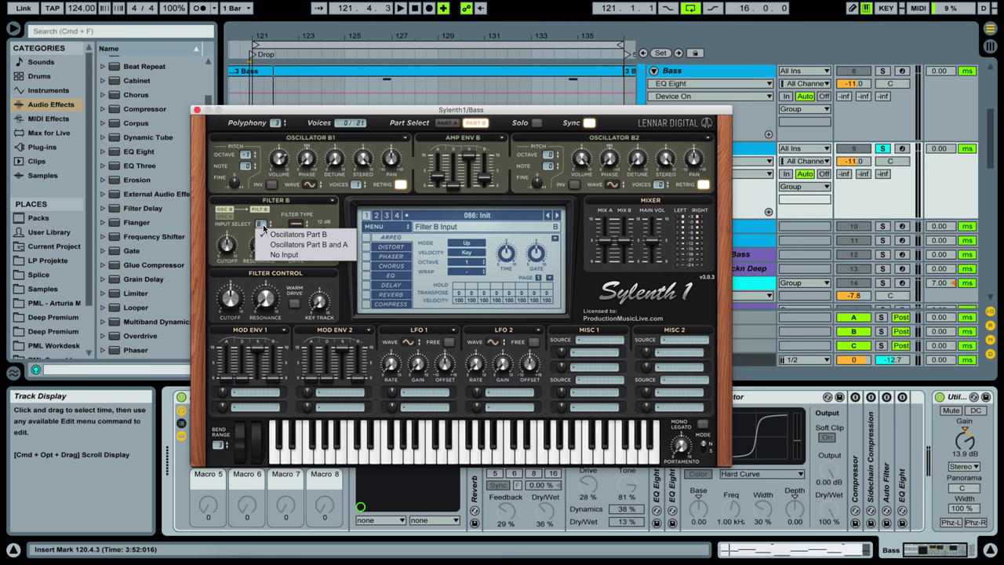
left_click(297, 255)
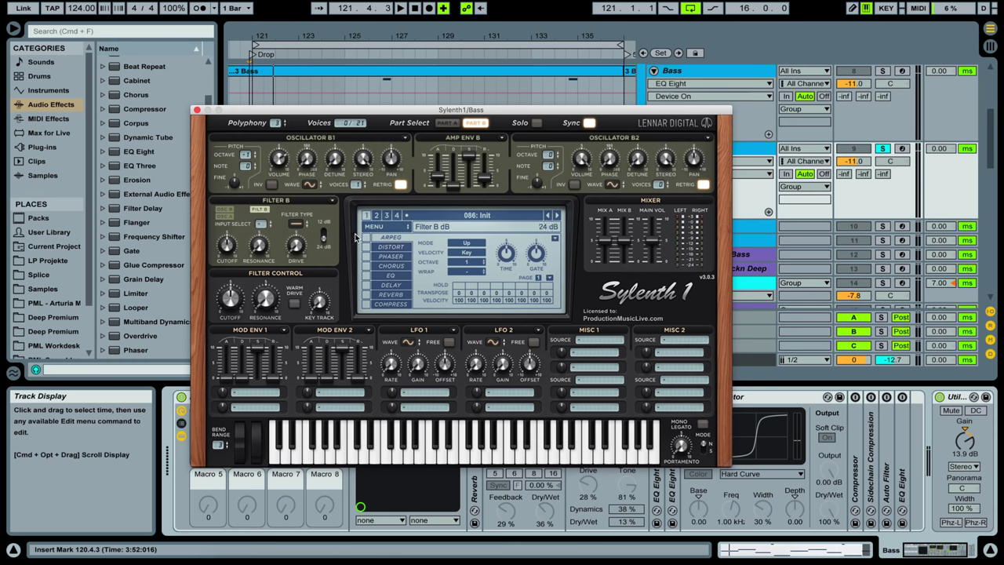
key("space")
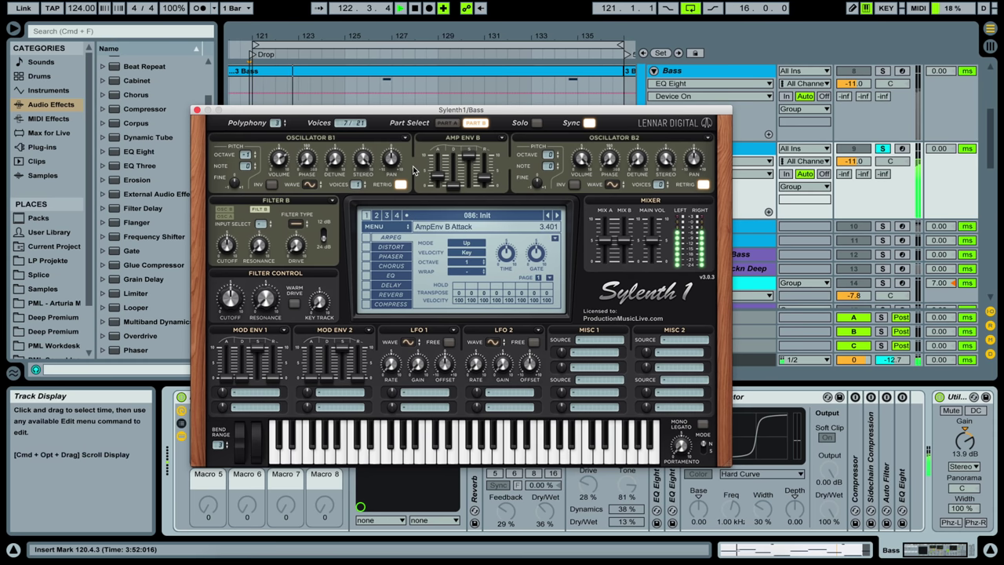
key("space")
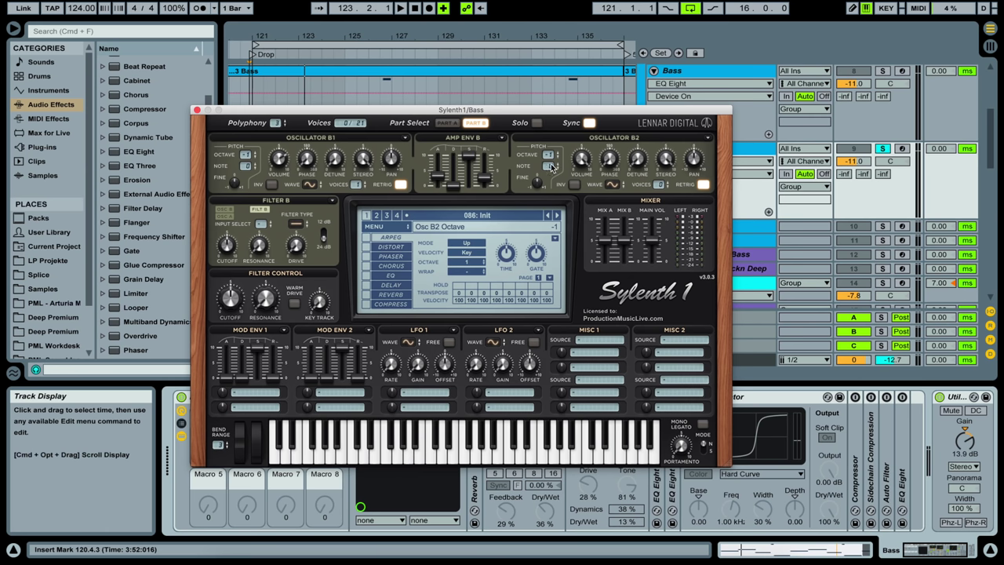
- Set Osc B2's waveform to Saw and audition the saw layer
left_click(614, 186)
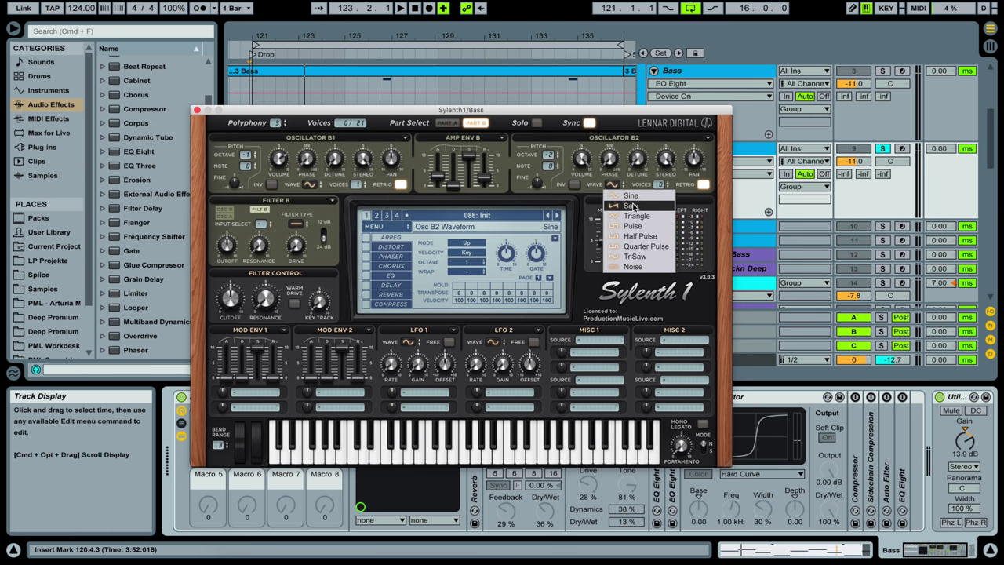
left_click(632, 206)
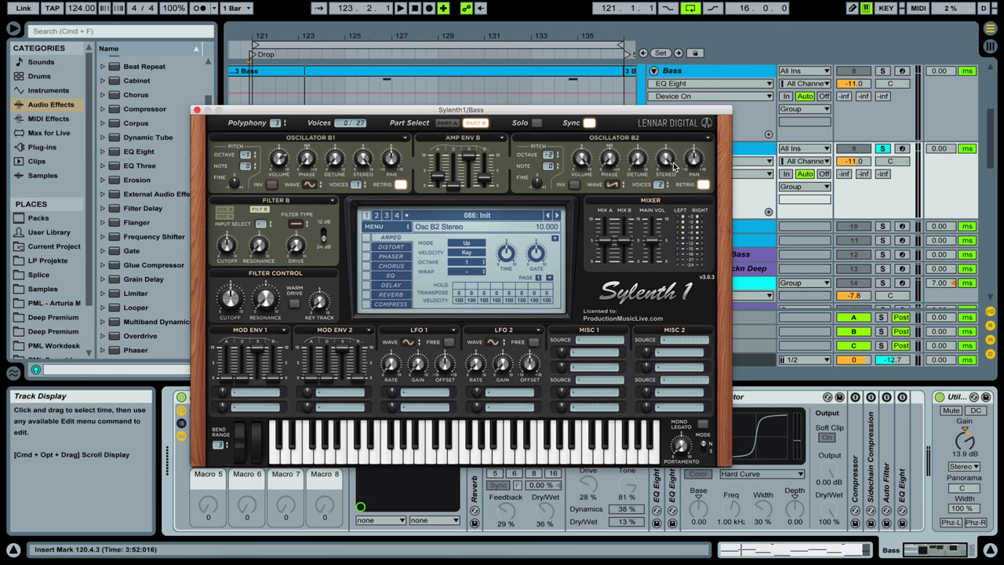
key("space")
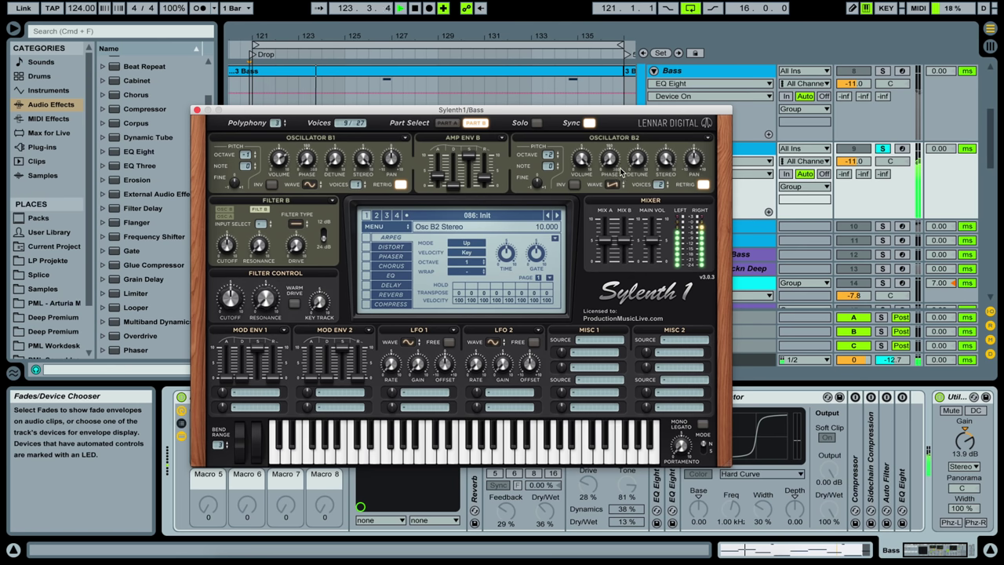
key("space")
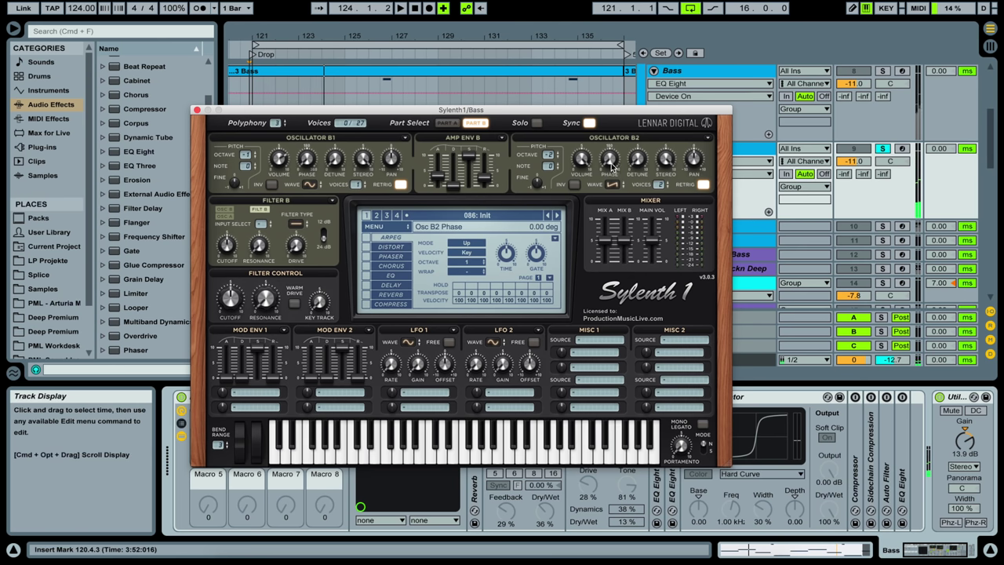
- Raise Osc B2 phase to about 56 degrees and detune to about 2.4, and lower its volume to about 4.6
key("space")
left_click_drag(614, 165, 609, 133)
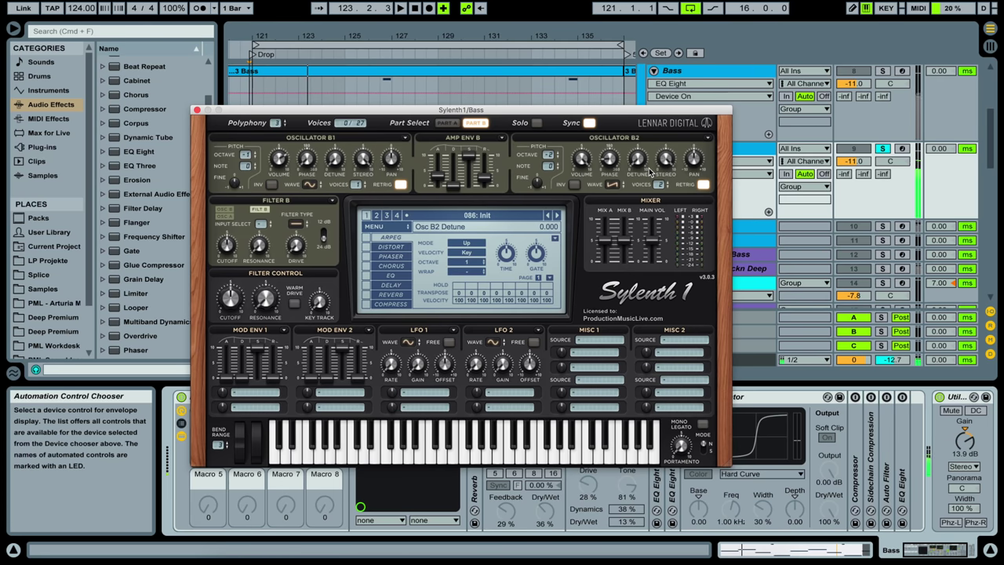
left_click_drag(641, 163, 637, 119)
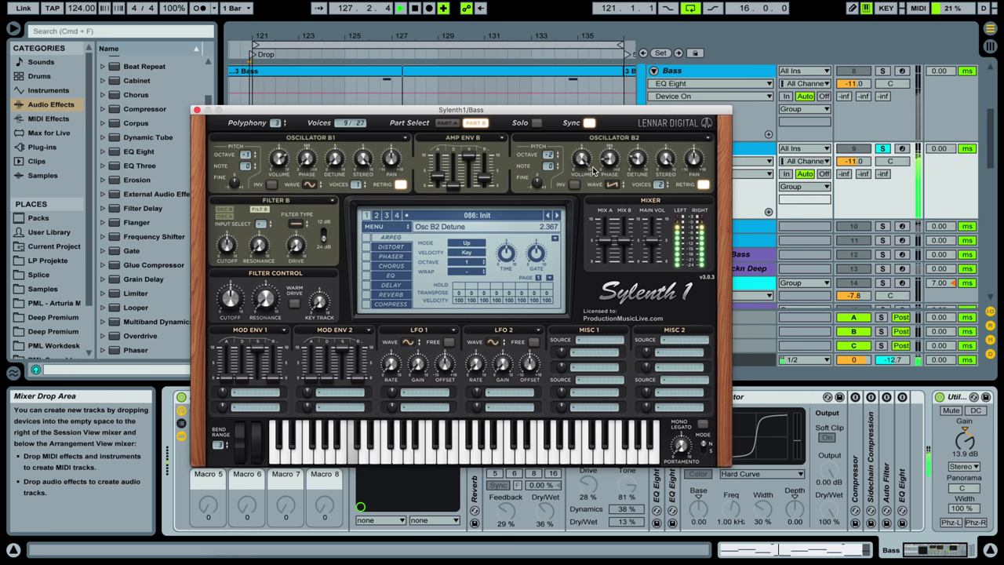
key("space")
left_click_drag(586, 164, 586, 262)
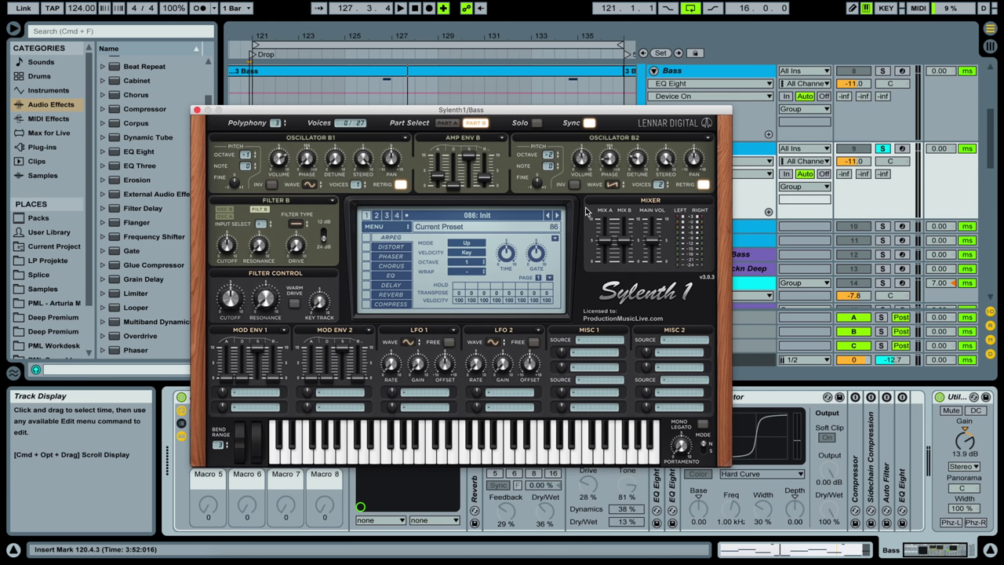
key("space")
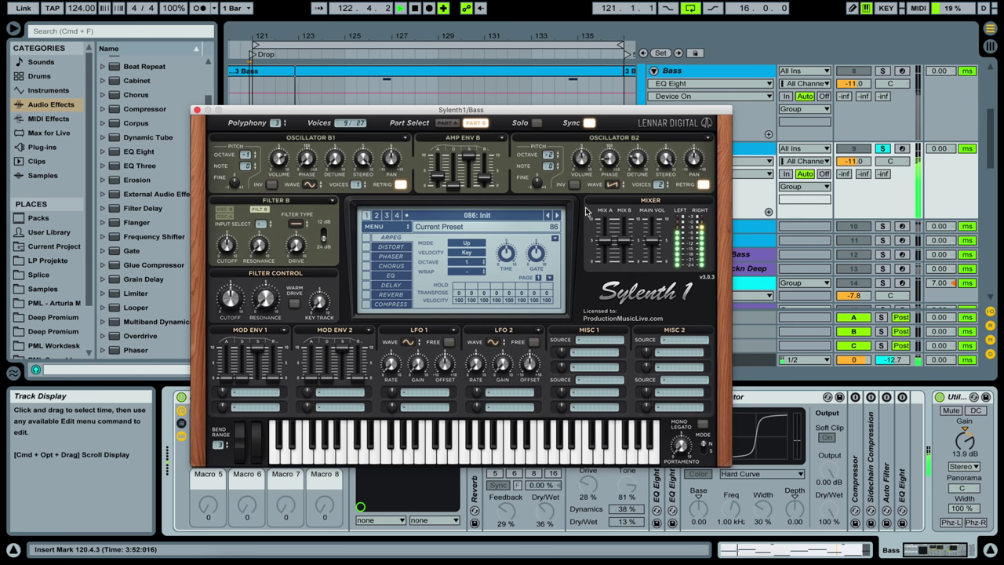
mouse_move(630, 216)
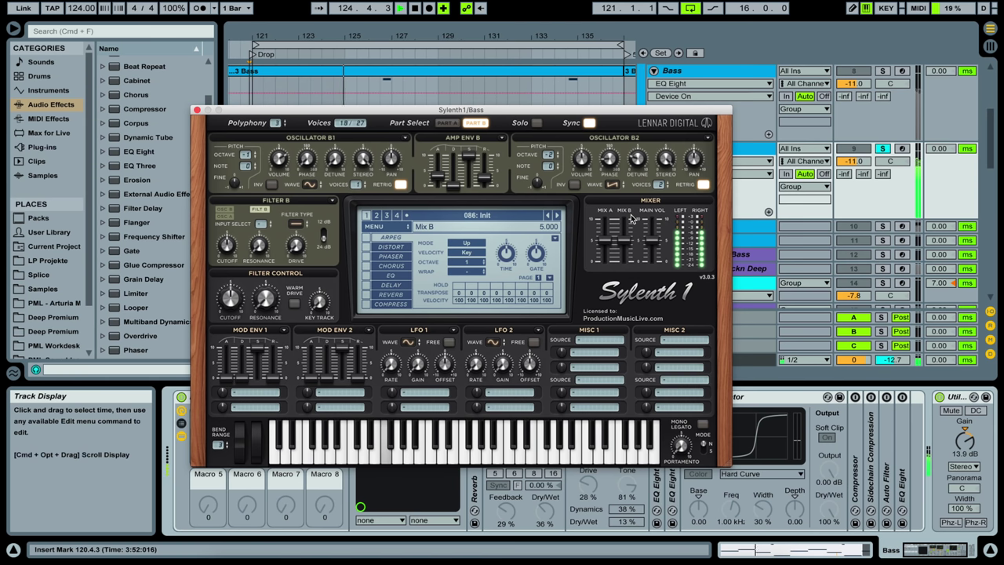
- Check Parts A and B, then raise Mix A to about 6 and Mix B slightly
key("space")
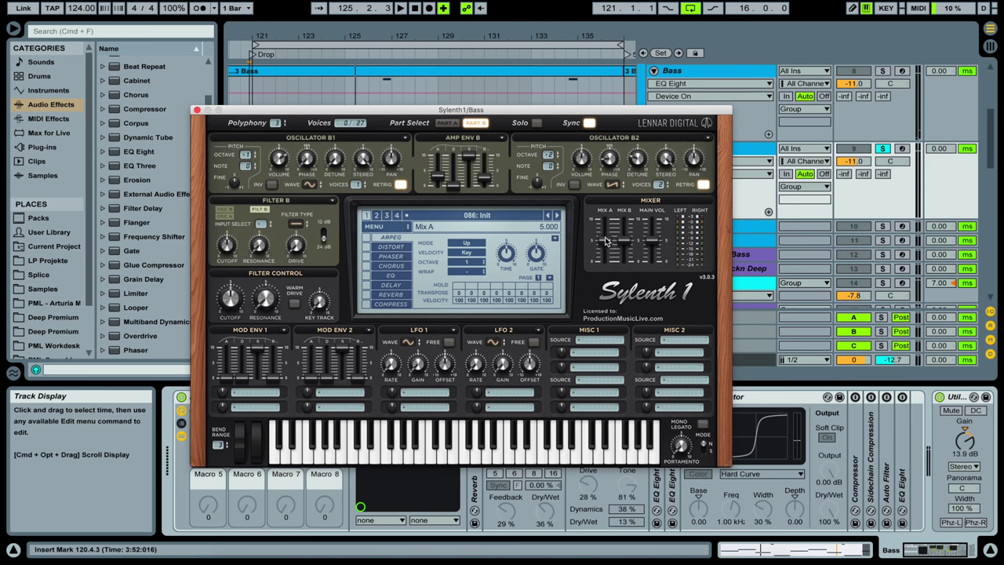
left_click(446, 124)
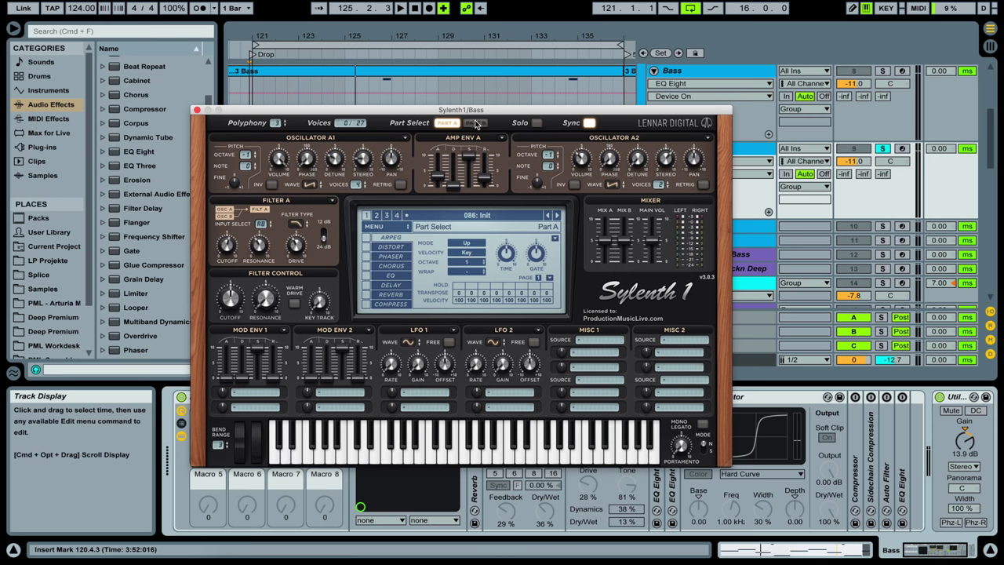
left_click(475, 122)
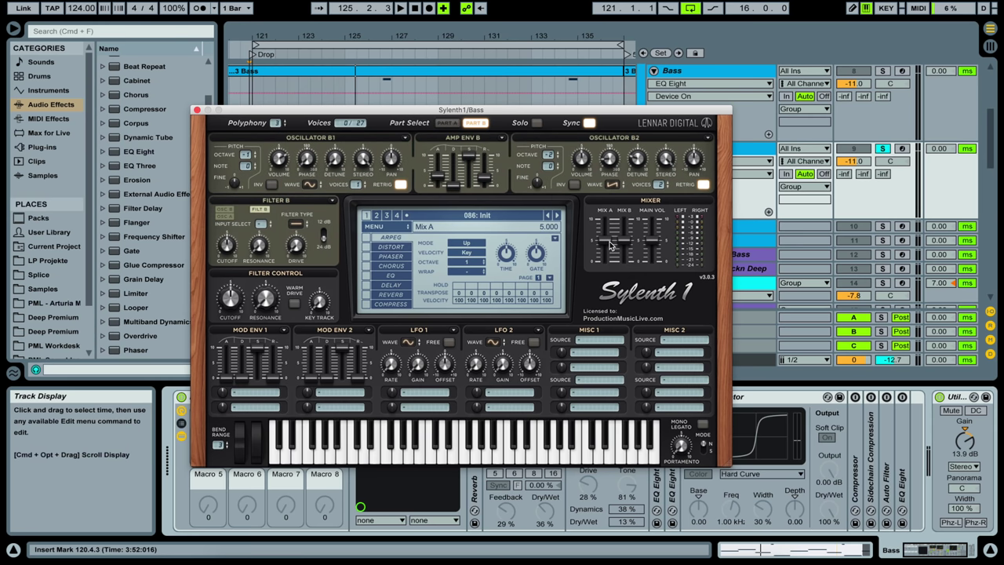
key("space")
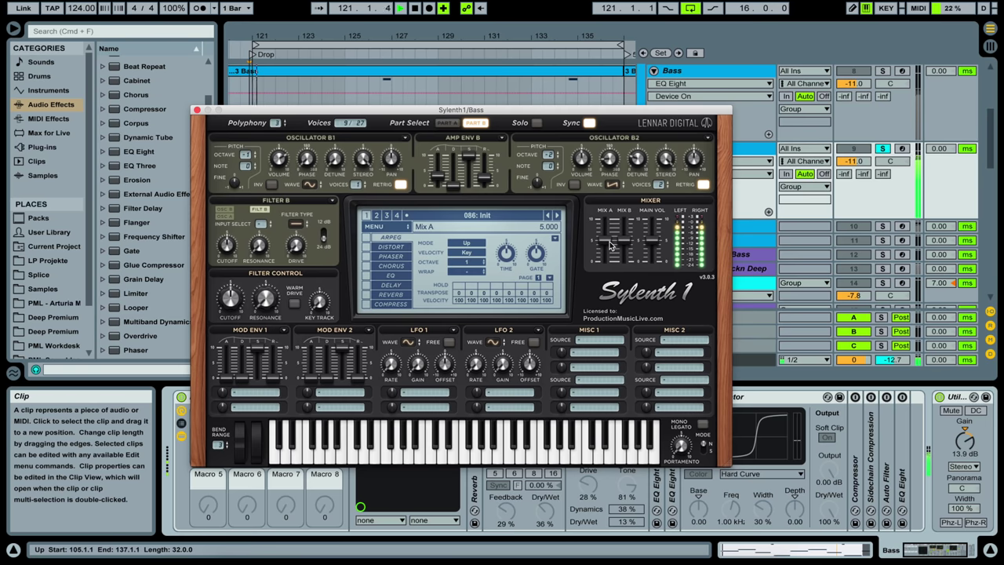
left_click_drag(612, 246, 611, 230)
left_click_drag(627, 243, 630, 236)
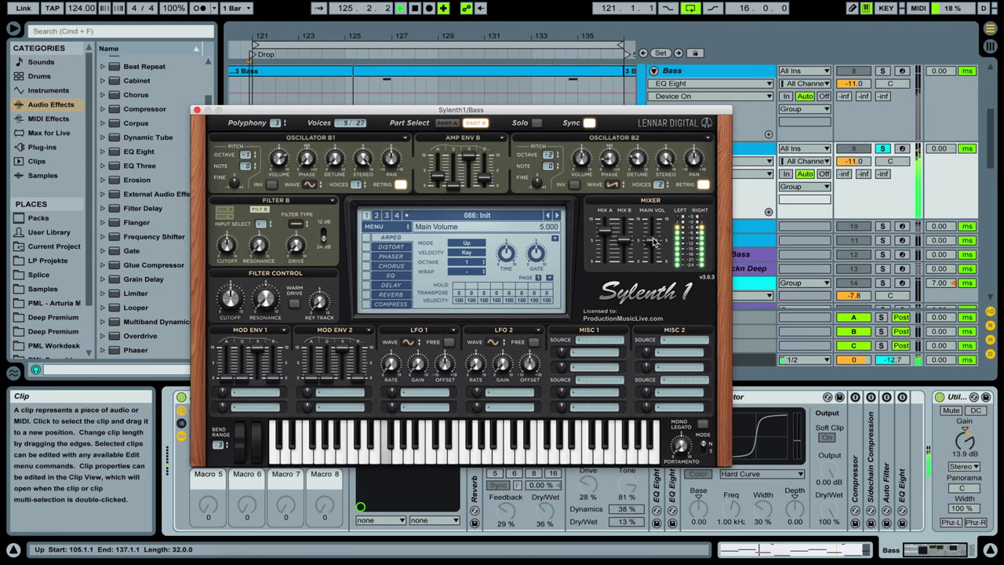
- Replay from bar 121 and show Sylenth1's Distortion effect page
key("space")
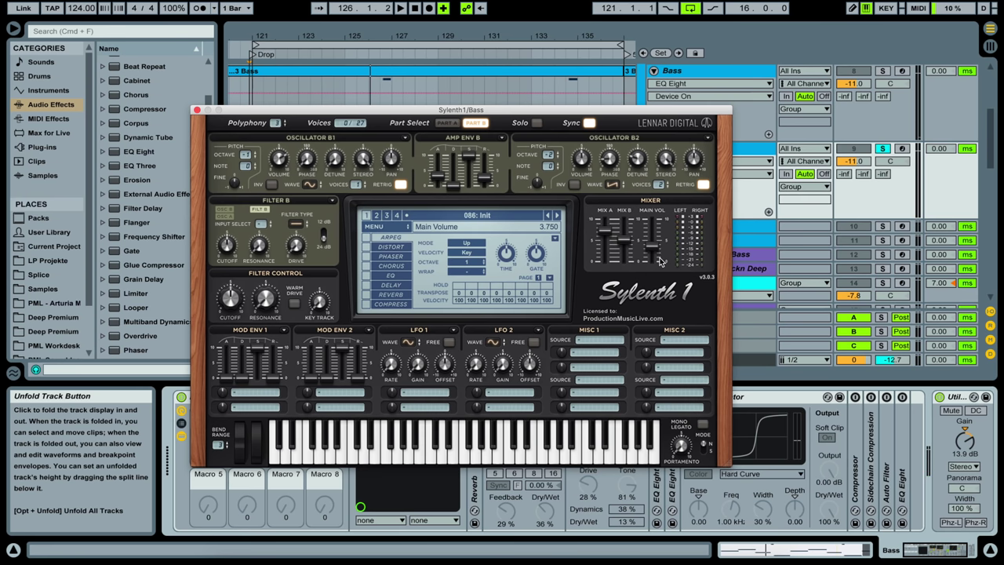
key("space")
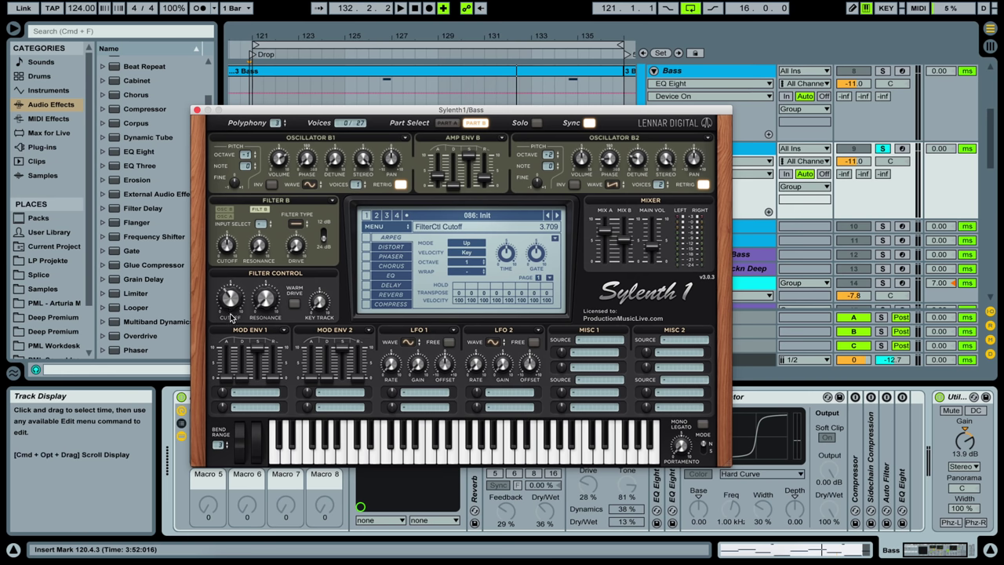
left_click(391, 248)
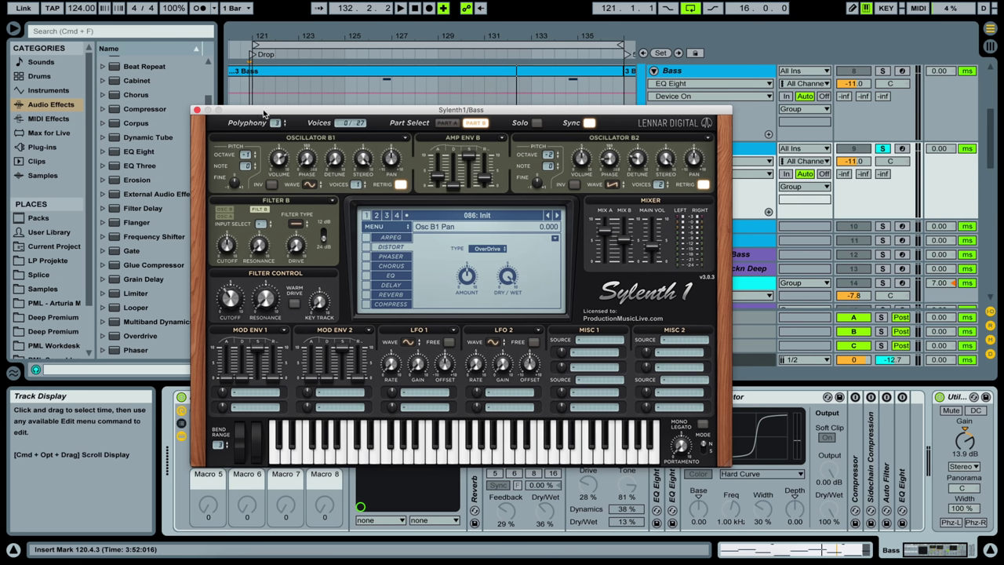
- Close Sylenth1 and add a Saturator to the Bass track's device chain
left_click(198, 110)
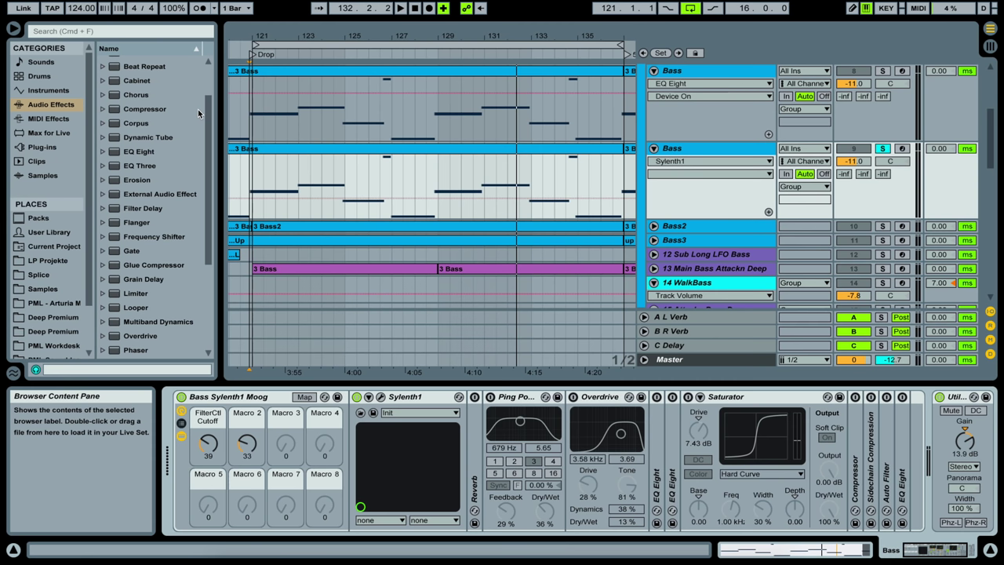
scroll(147, 140, "down", 3)
left_click(132, 294)
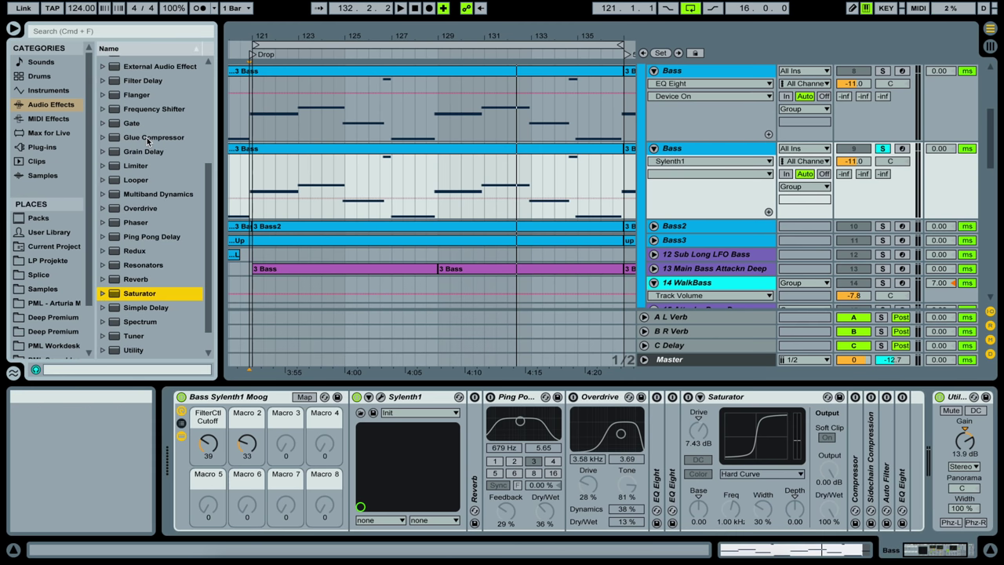
scroll(132, 293, "down", 1)
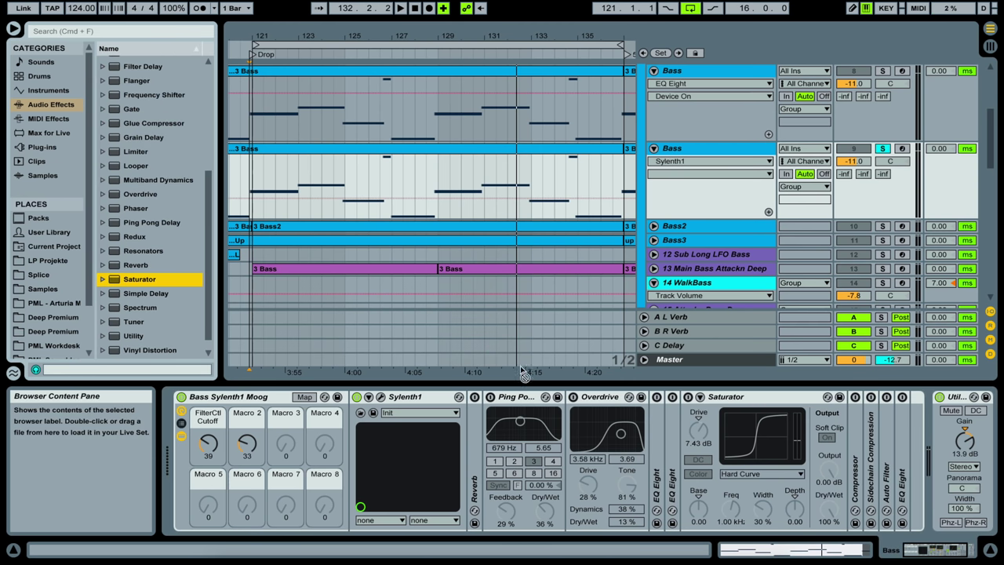
left_click_drag(552, 369, 675, 420)
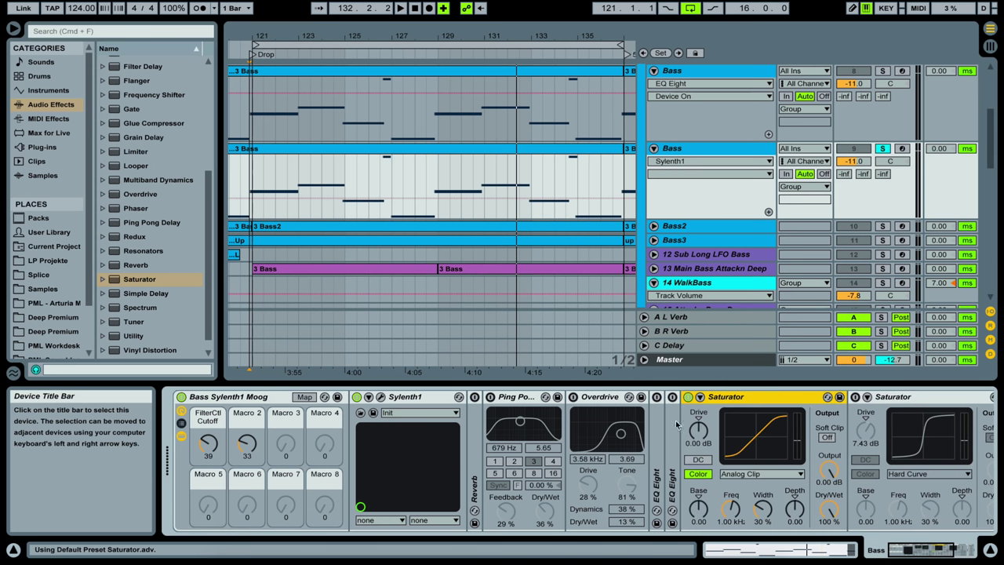
- Set the Saturator curve to Hard Curve and switch off the Utility device
left_click(768, 474)
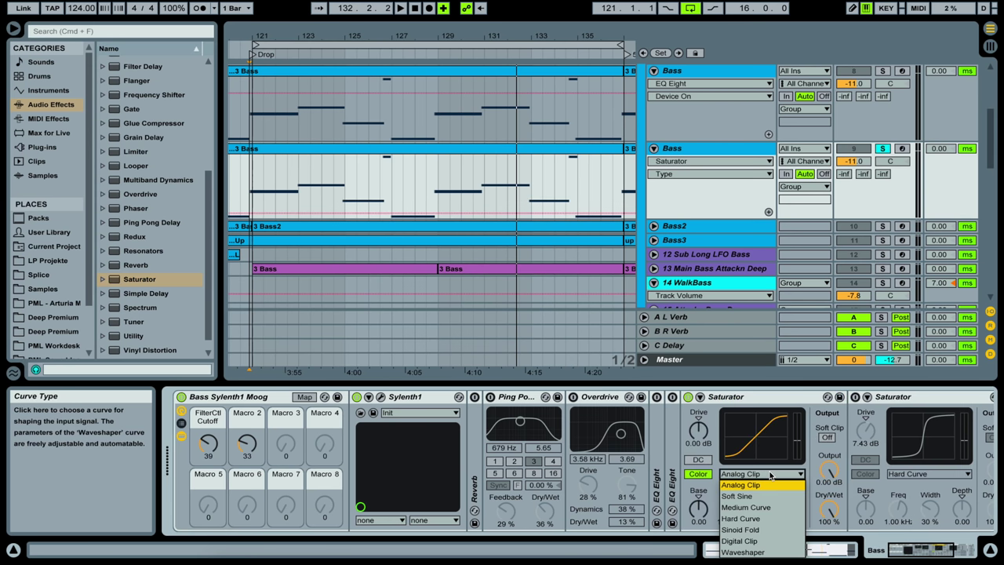
left_click(767, 518)
key("space")
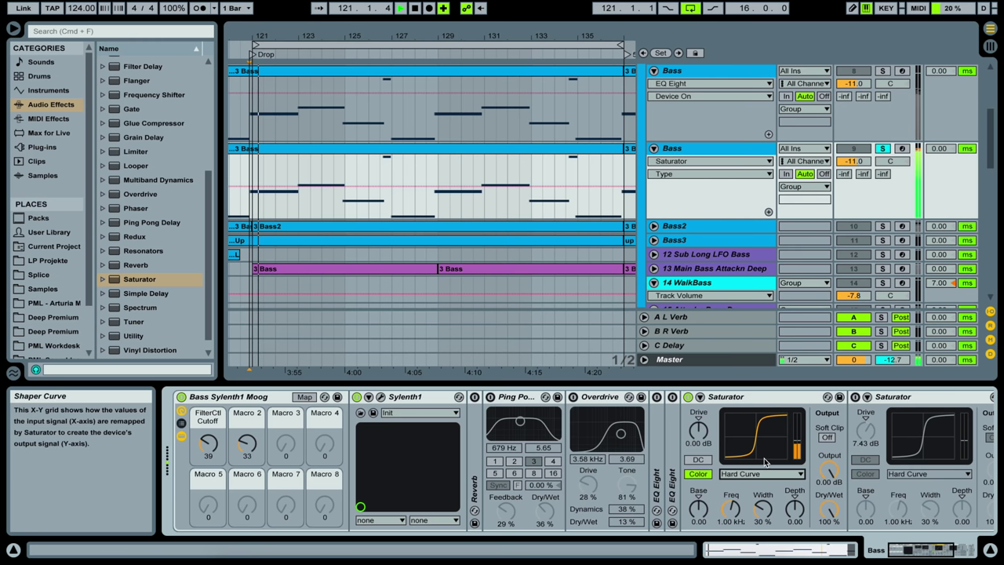
scroll(755, 436, "right", 3)
scroll(752, 427, "right", 1)
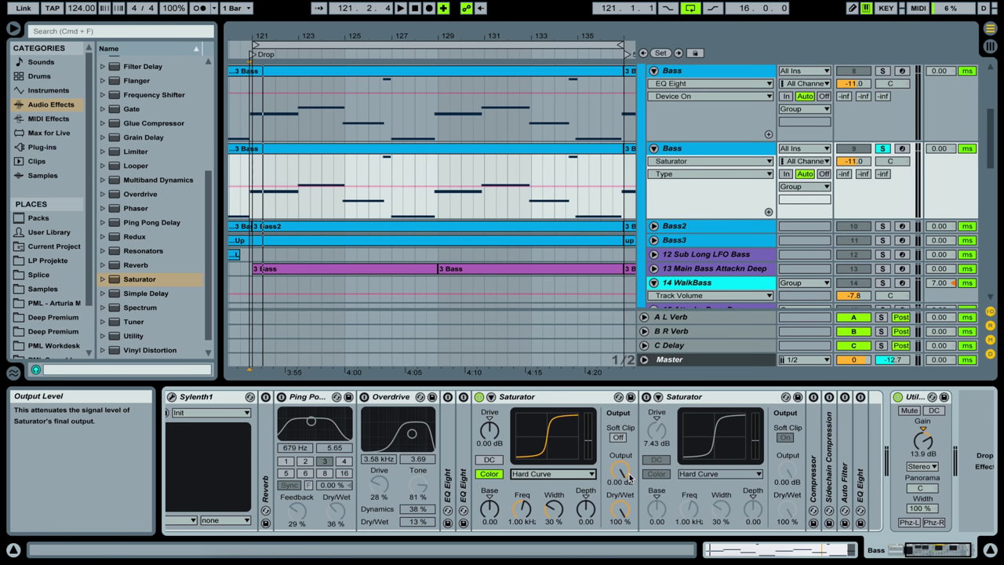
left_click(898, 397)
key("space")
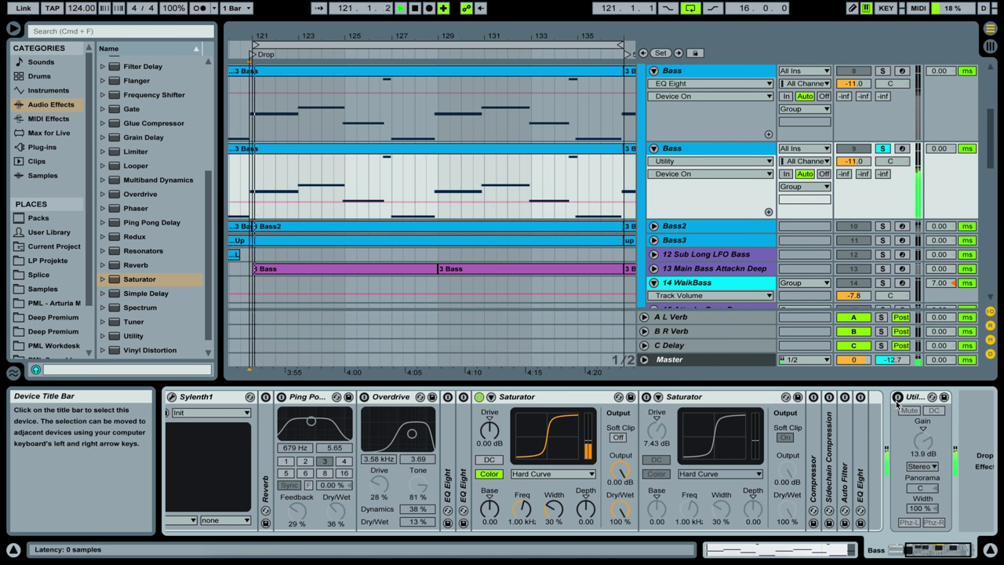
- Raise the Saturator drive to 7.43 dB and turn on Soft Clip
left_click(490, 429)
left_click_drag(489, 430, 489, 414)
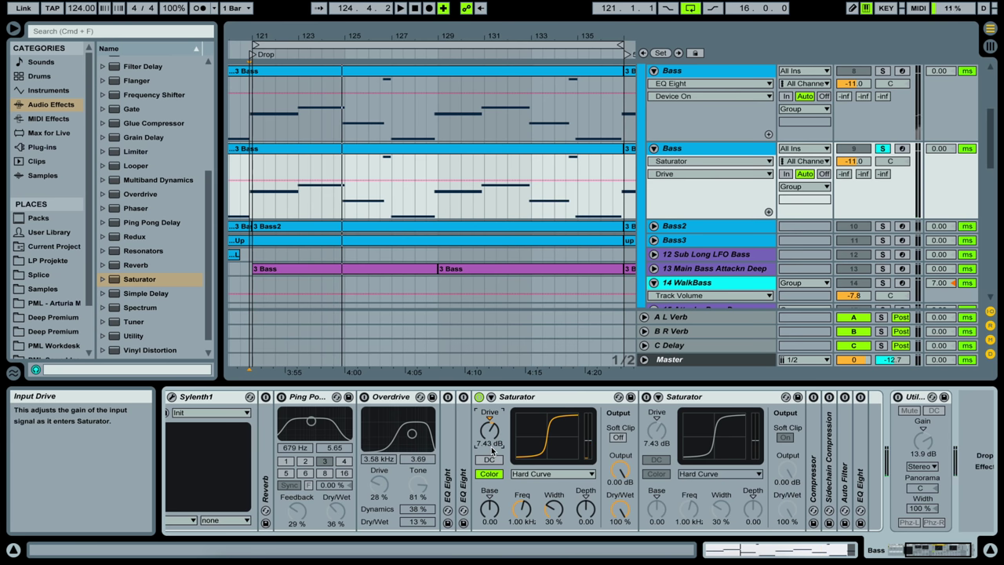
left_click(618, 437)
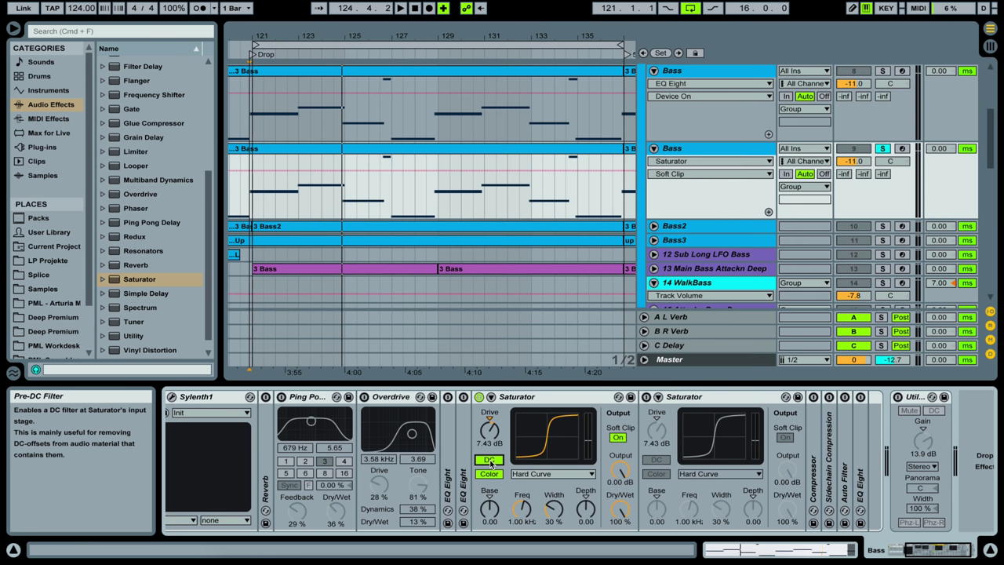
key("space")
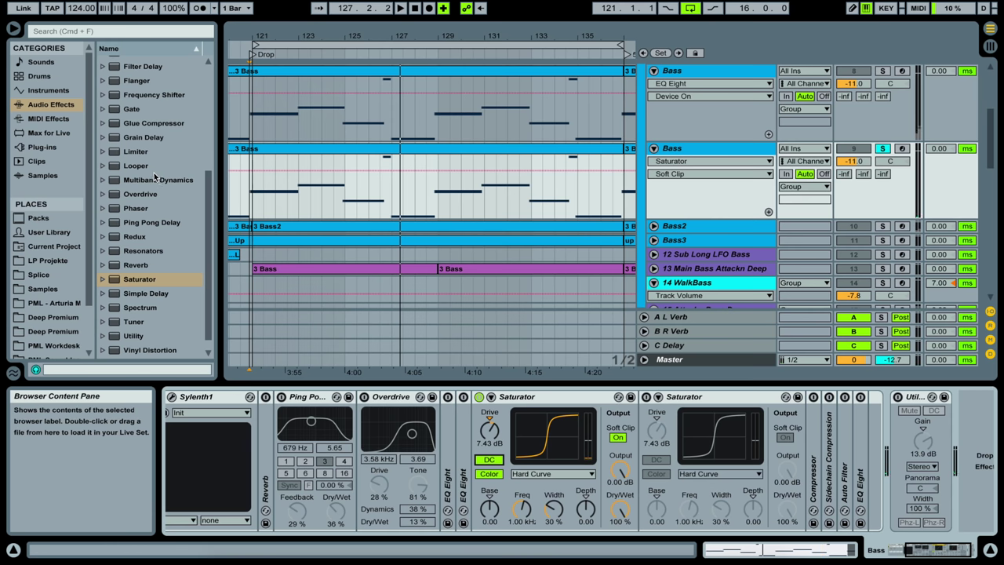
- Add a second Overdrive to the Bass chain and set its dry/wet to about 12%
left_click(147, 194)
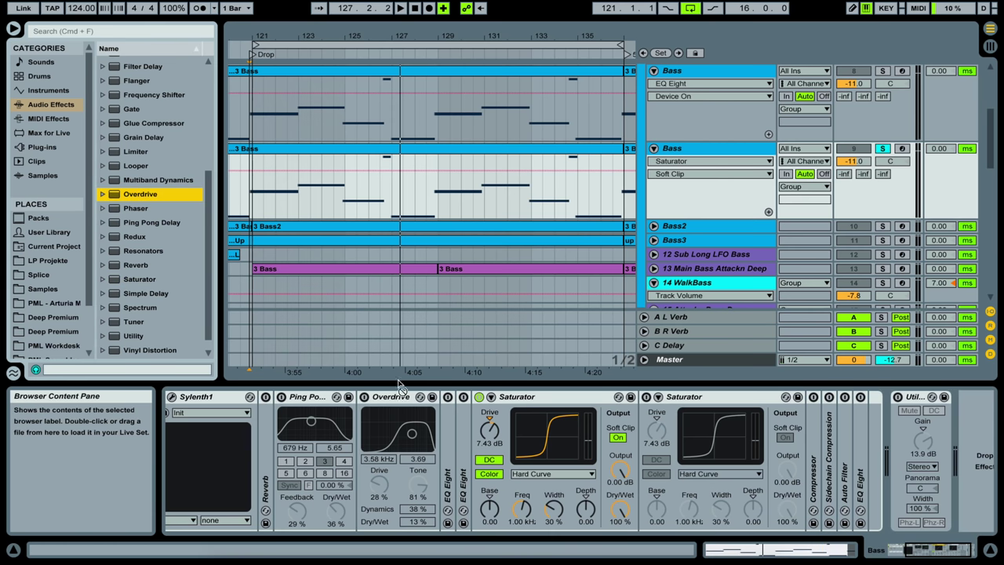
key("Return")
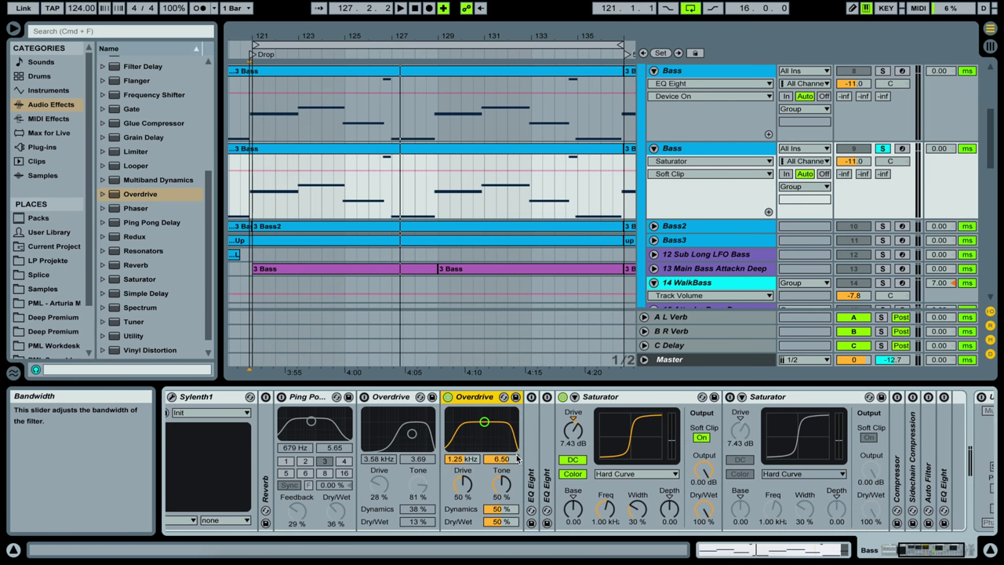
left_click(496, 522)
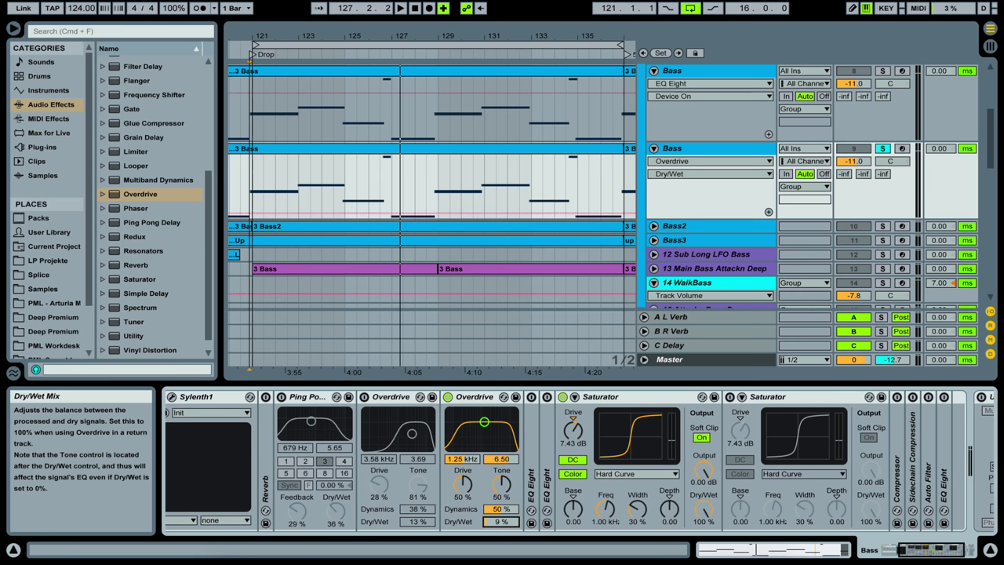
type("0")
key("space")
mouse_move(496, 523)
left_mouse_down()
mouse_move(495, 486)
mouse_move(496, 519)
left_mouse_up()
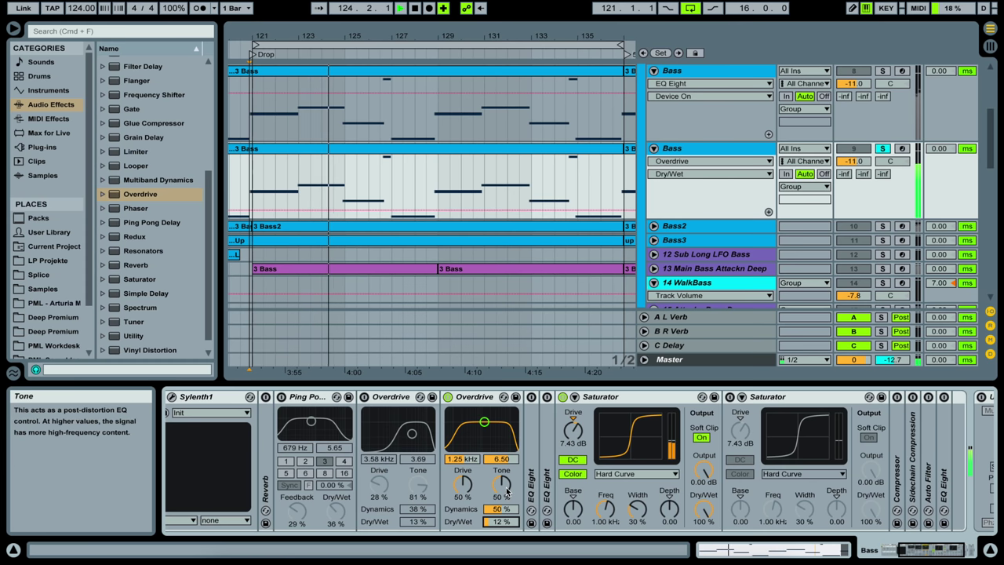
key("space")
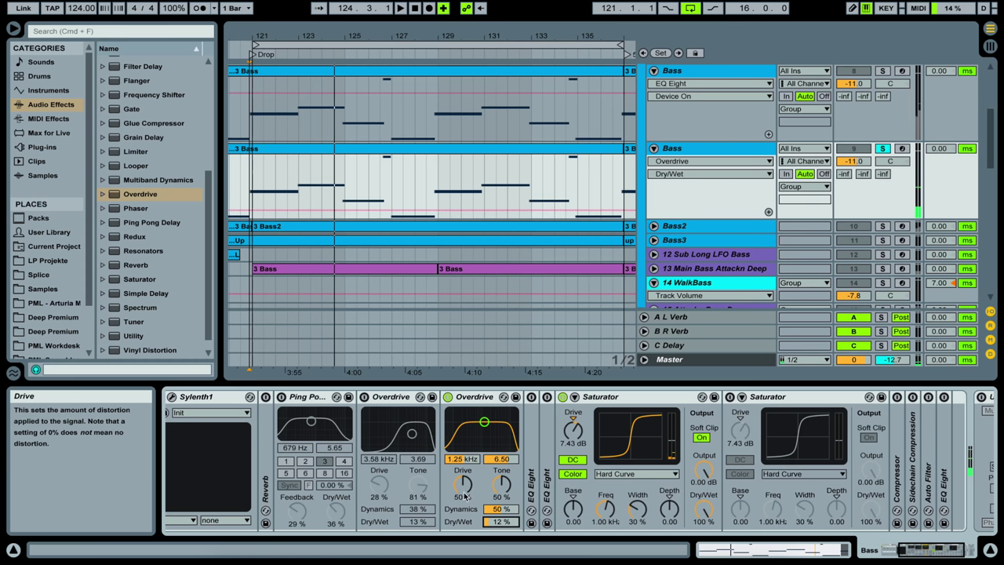
- Raise the second Overdrive's tone to 82% and shift its band to 3.58 kHz
key("space")
left_click_drag(502, 484, 462, 505)
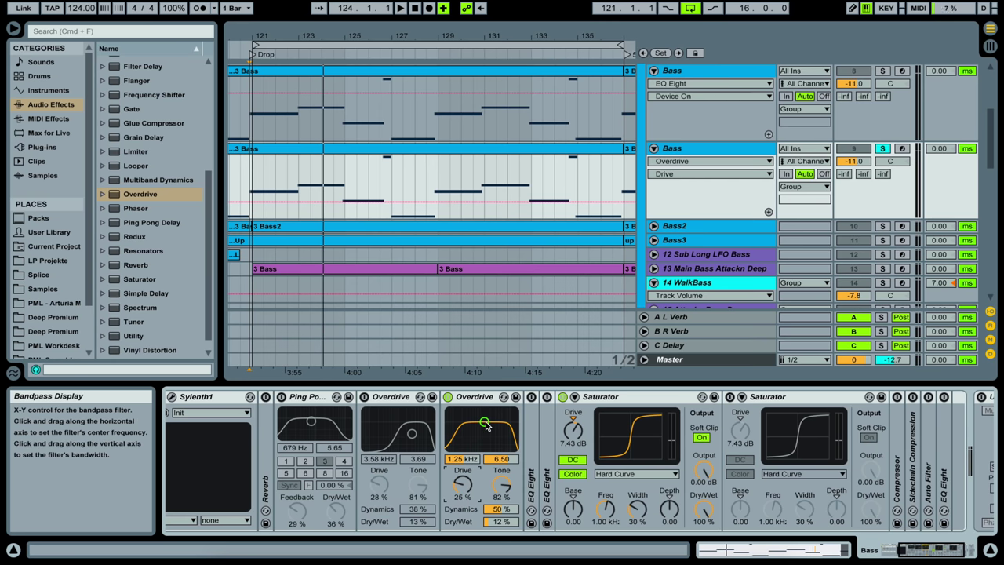
left_click_drag(486, 424, 495, 436)
key("space")
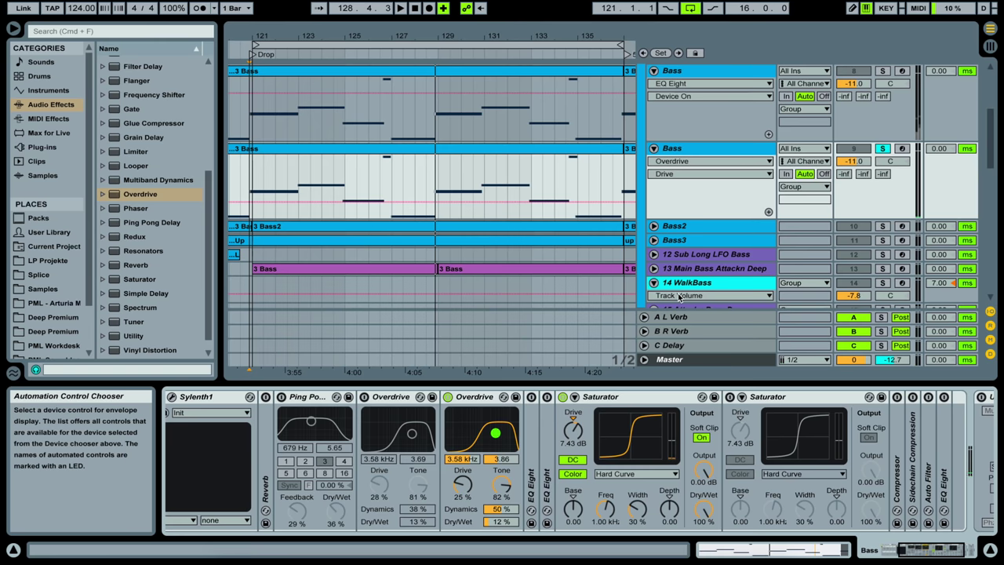
- Lower the FilterCtl Cutoff macro to 40 while auditioning
scroll(407, 418, "left", 3)
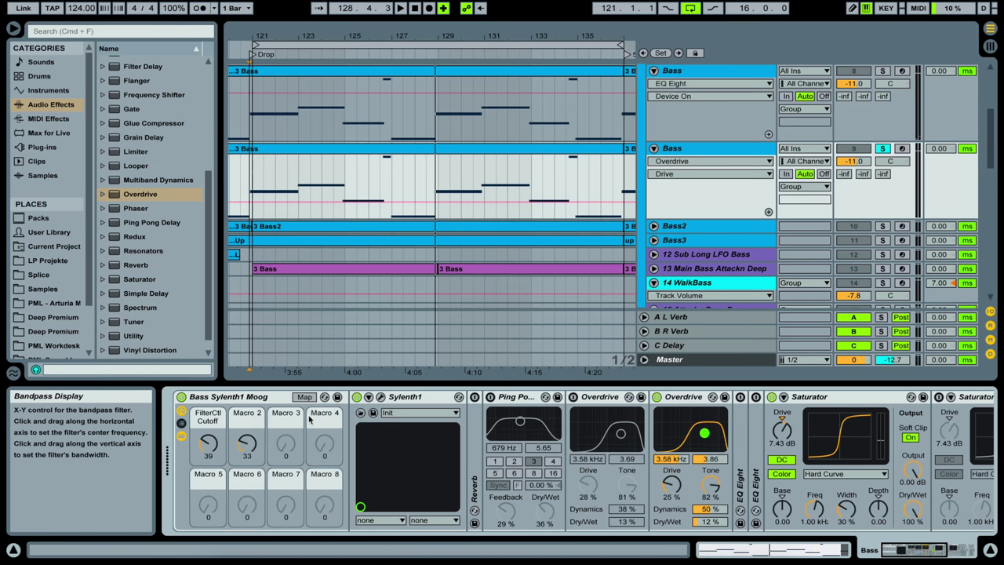
left_click(207, 445)
key("space")
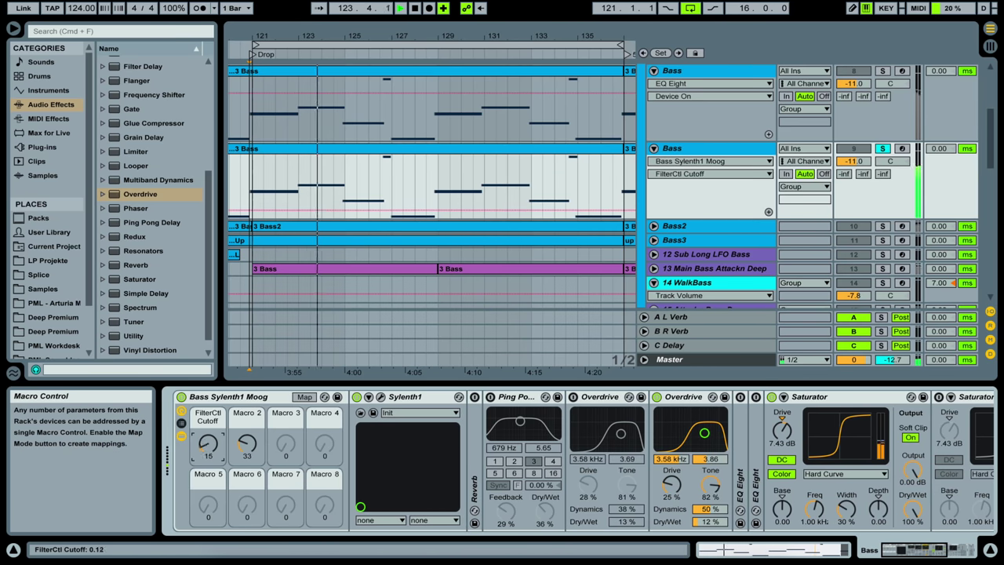
mouse_move(206, 445)
left_mouse_down()
mouse_move(206, 470)
mouse_move(206, 454)
left_mouse_up()
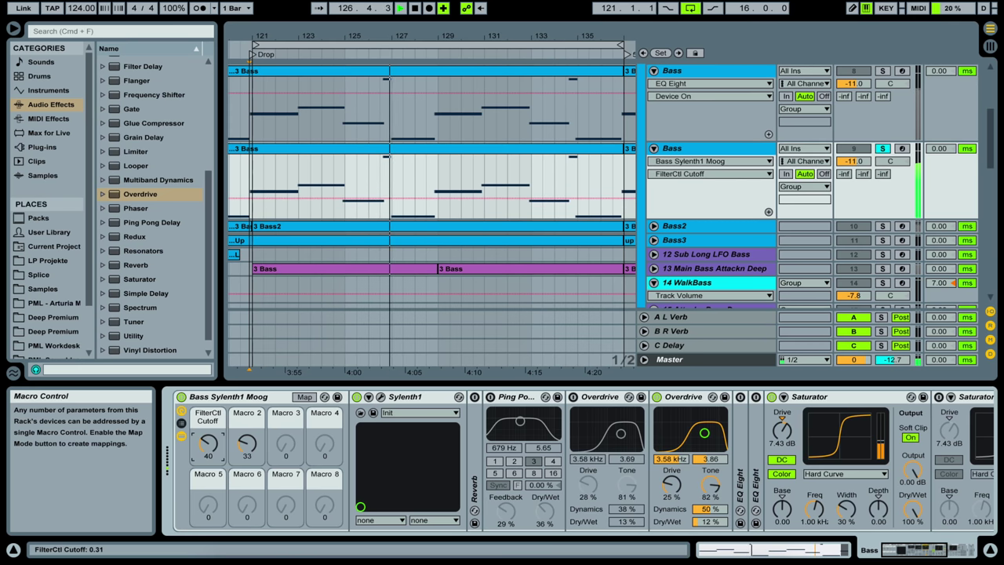
key("space")
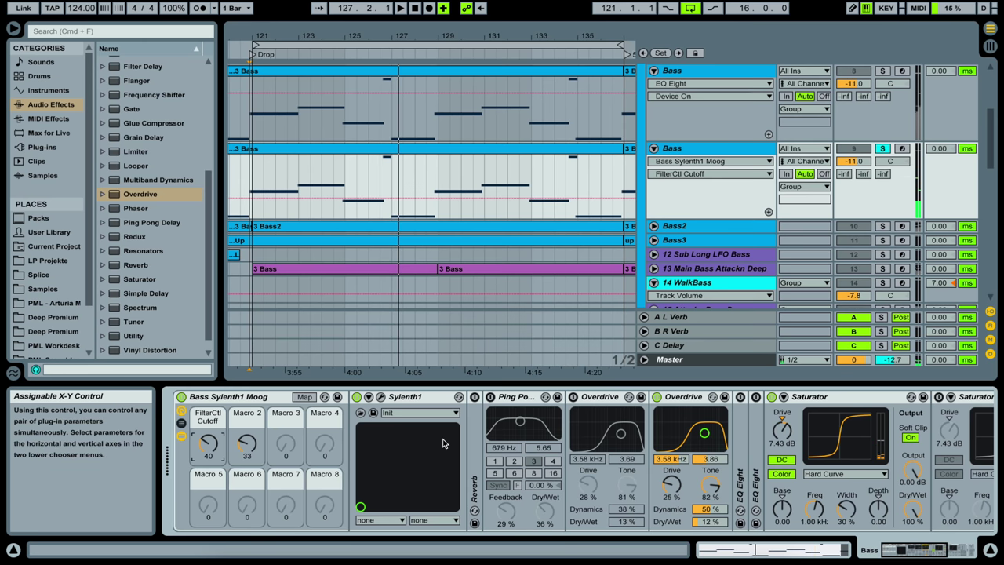
- Expand the Bass track's Reverb, switch it on, and play from bar 121
left_click(502, 397)
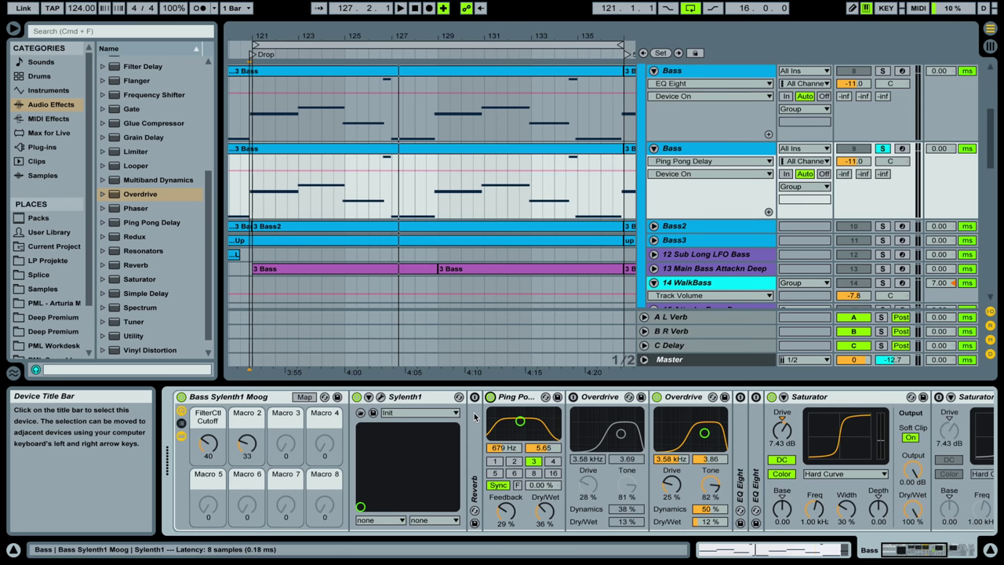
double_click(475, 398)
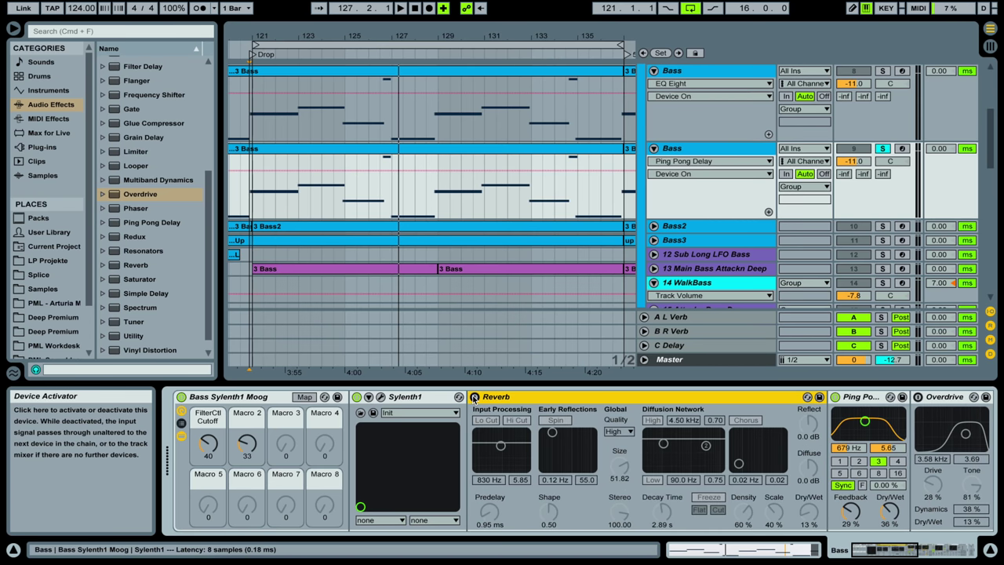
left_click(474, 397)
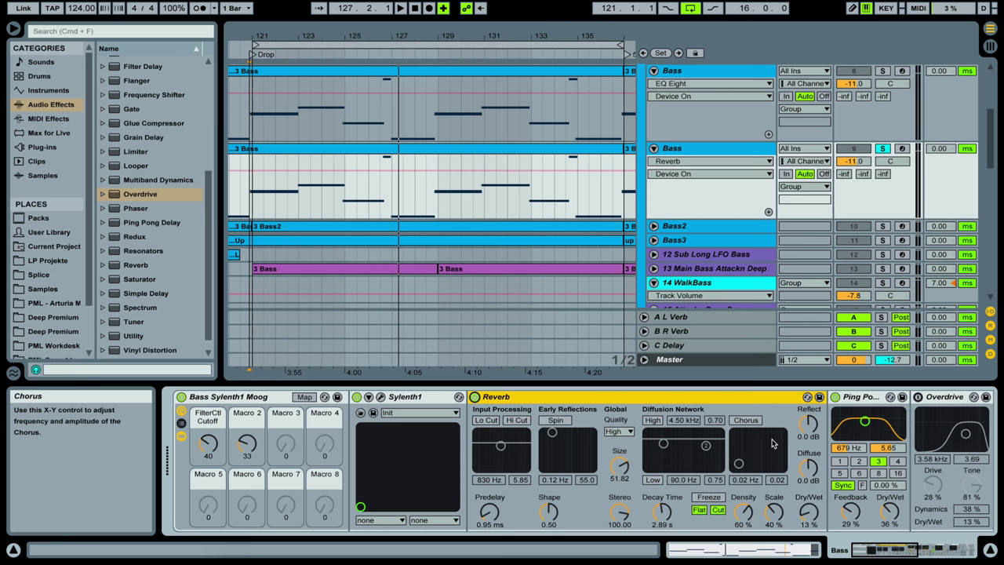
key("space")
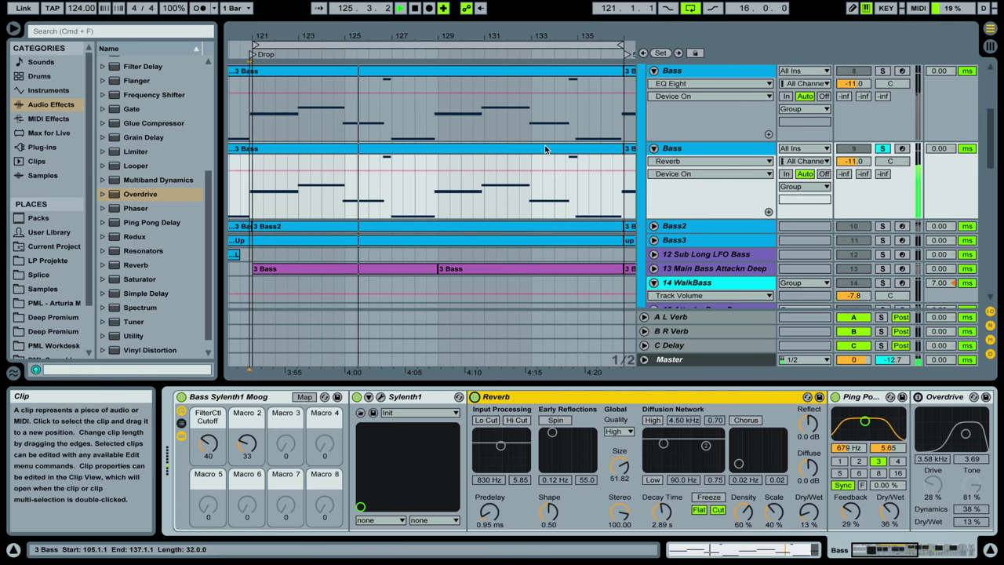
key("space")
- Copy all ten 3 Bass notes and move the copies up an octave, spanning G3–D5
double_click(515, 153)
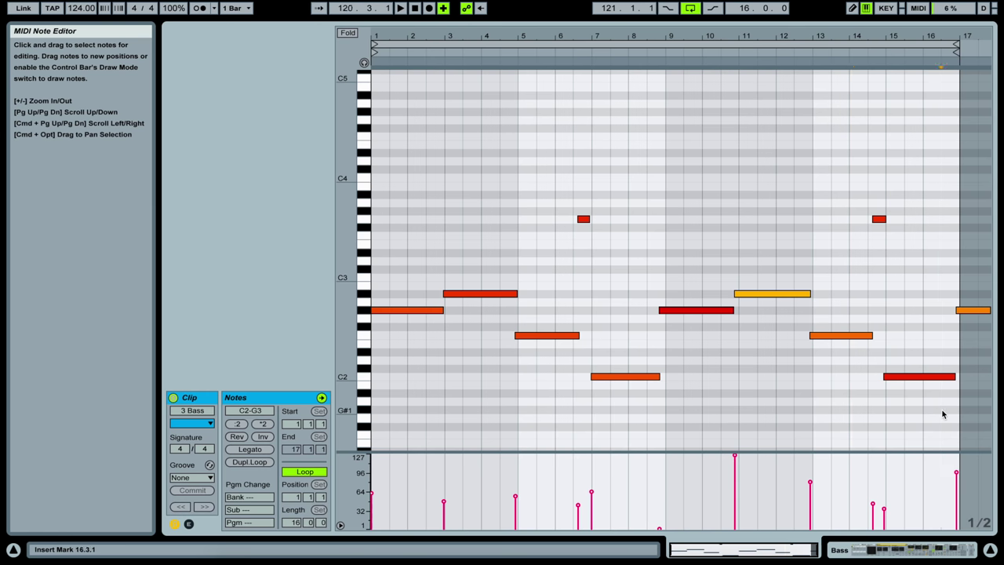
left_click_drag(942, 414, 383, 193)
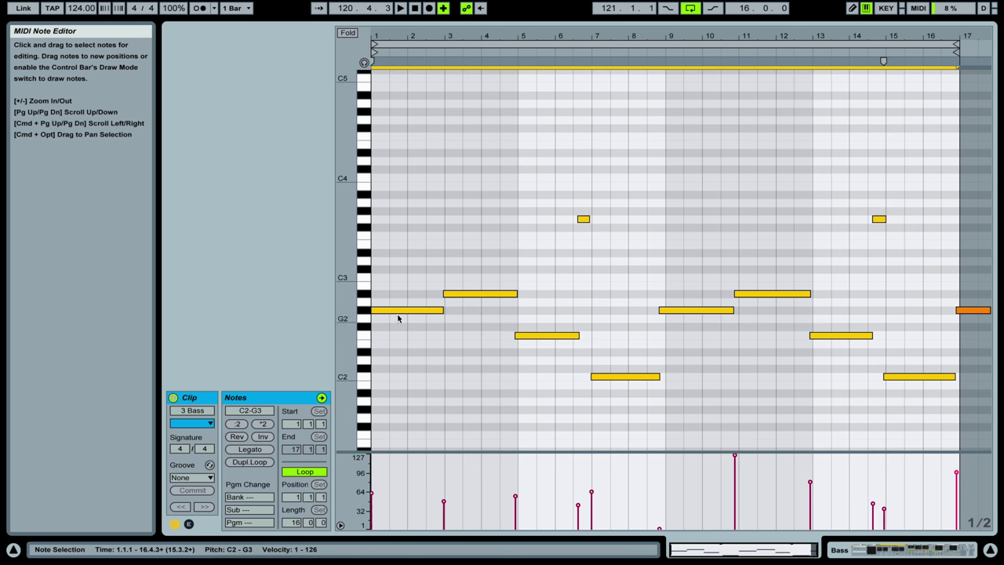
left_click_drag(398, 313, 400, 253)
key("space")
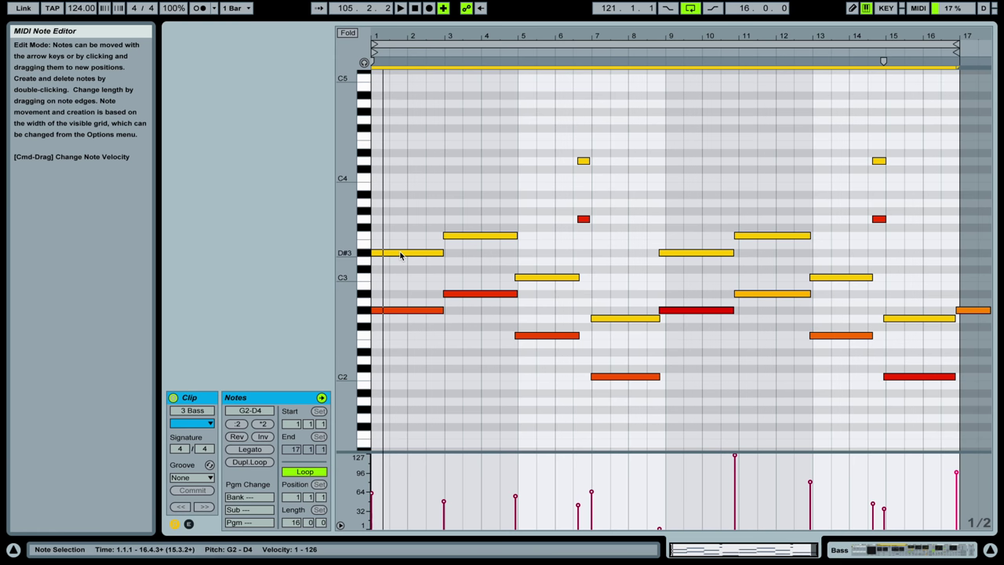
key("shift+Up")
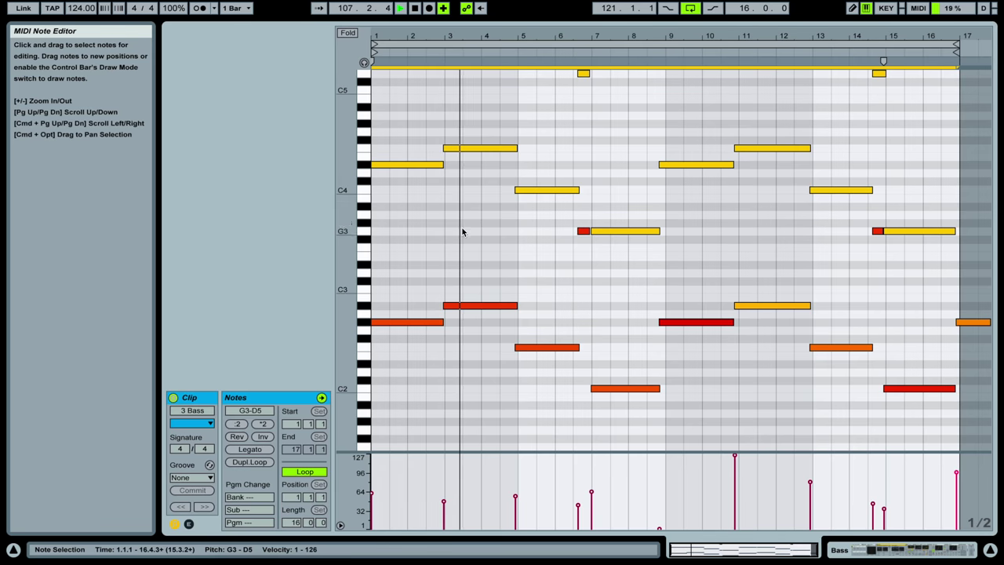
scroll(462, 232, "up", 2)
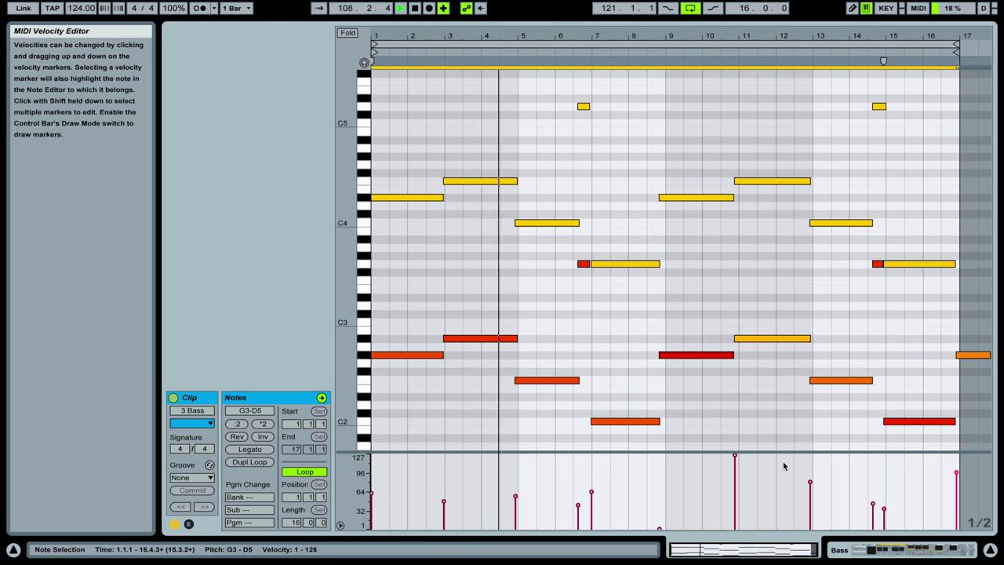
- Return to the Bass devices and rework the FilterCtl Cutoff macro to 29 during playback
left_click(886, 549)
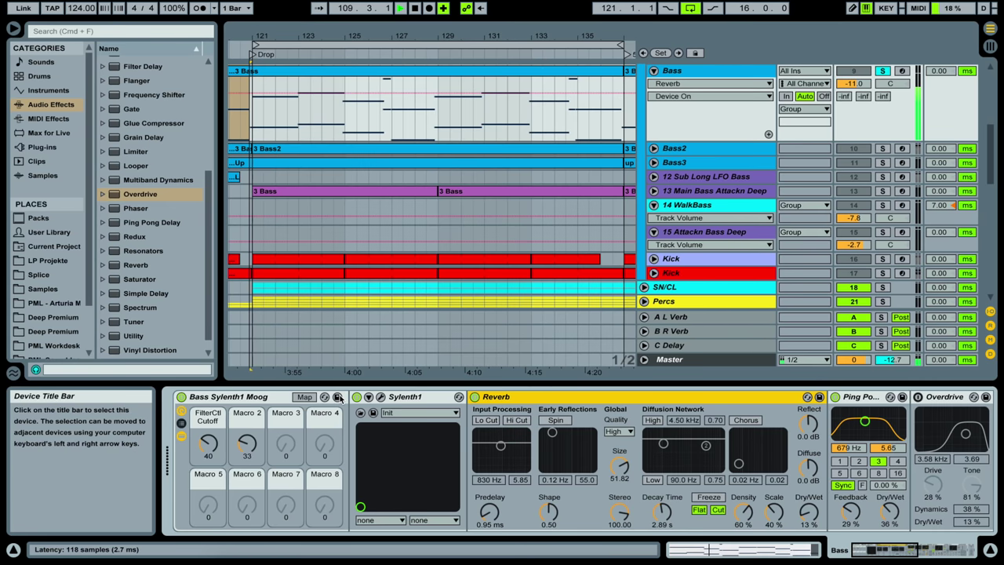
left_click_drag(221, 452, 221, 429)
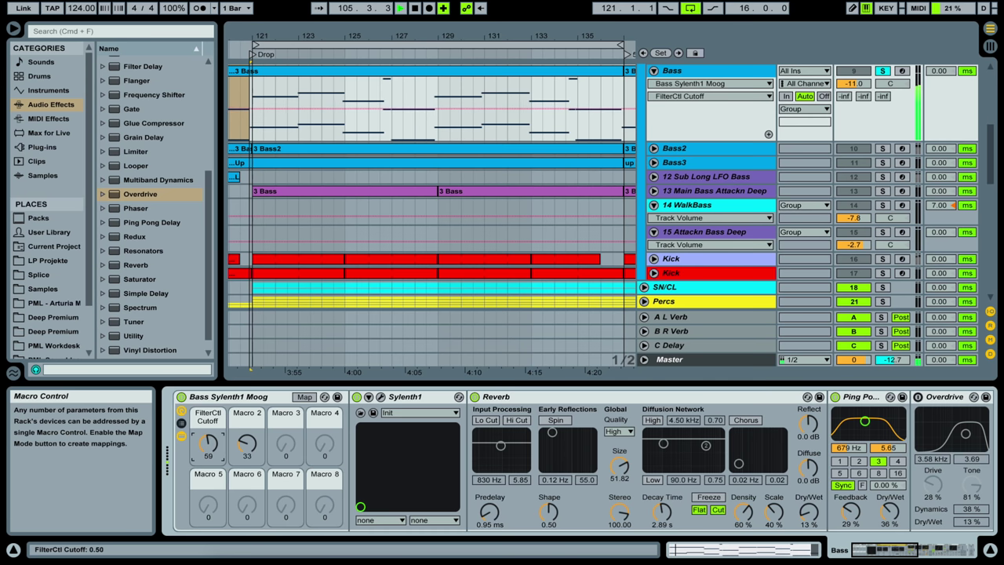
mouse_move(208, 444)
left_mouse_down()
mouse_move(208, 425)
mouse_move(208, 450)
left_mouse_up()
- Add the Wide and Dirty Erosion preset to the Bass chain after the Saturator
key("space")
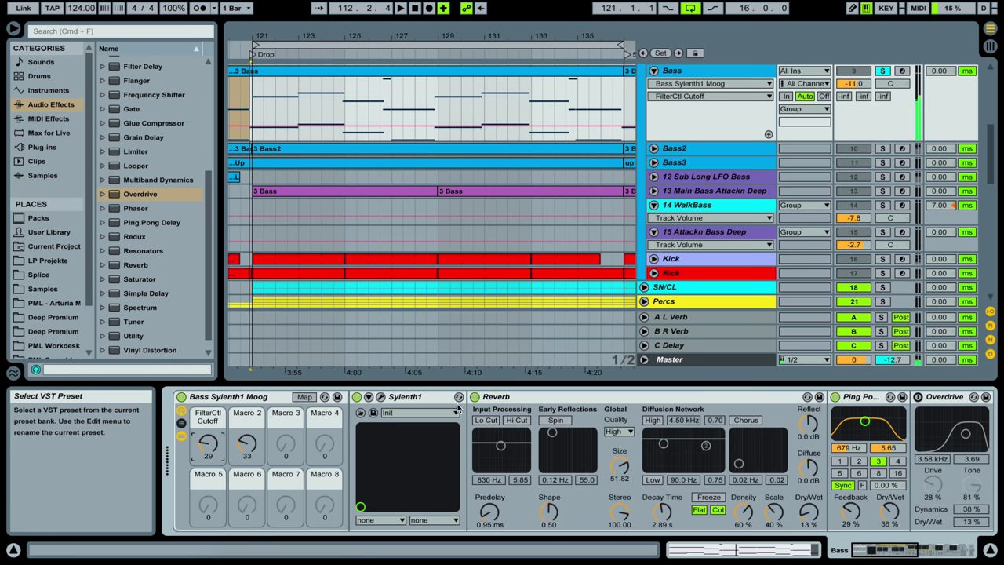
scroll(467, 407, "right", 10)
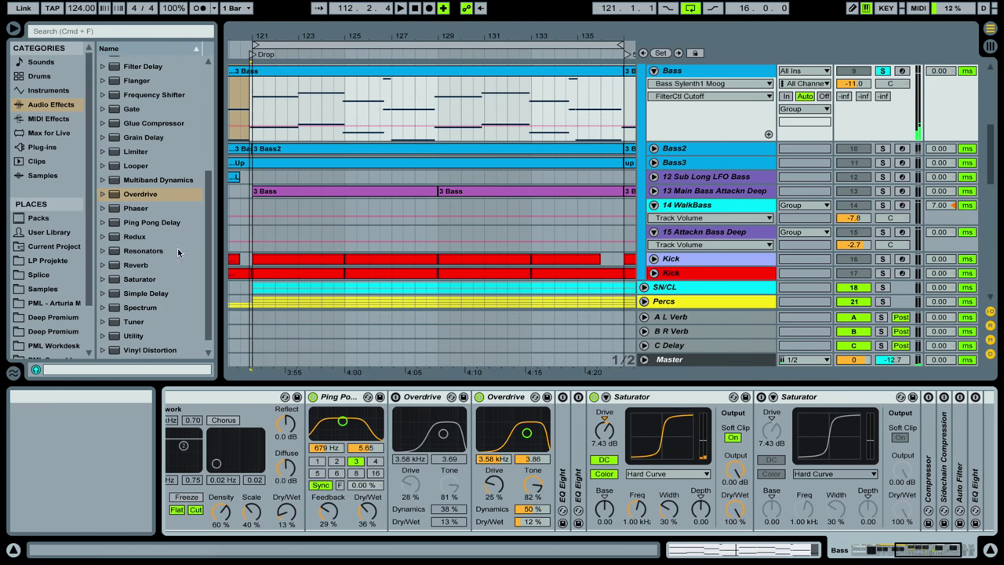
scroll(167, 236, "down", 1)
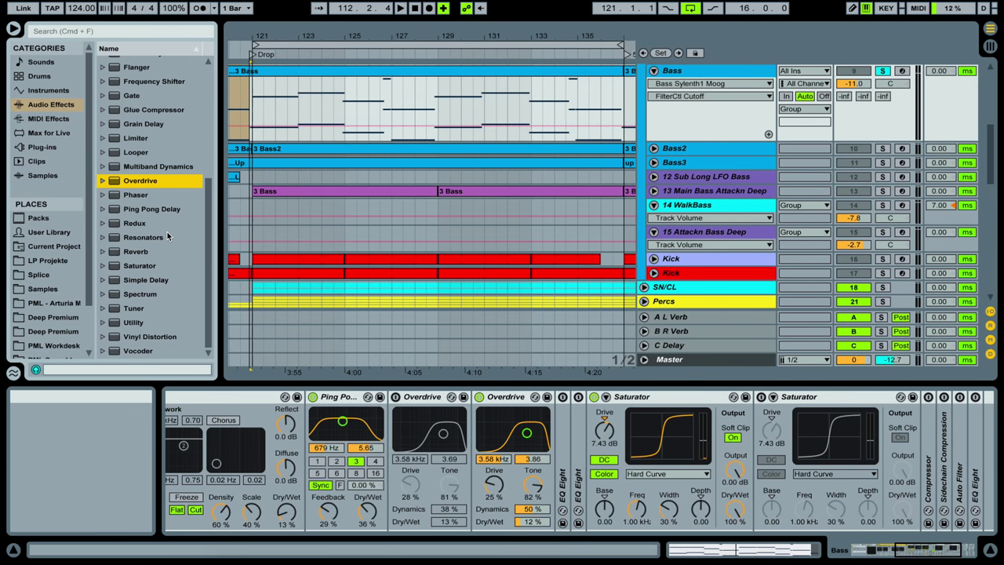
scroll(167, 236, "up", 10)
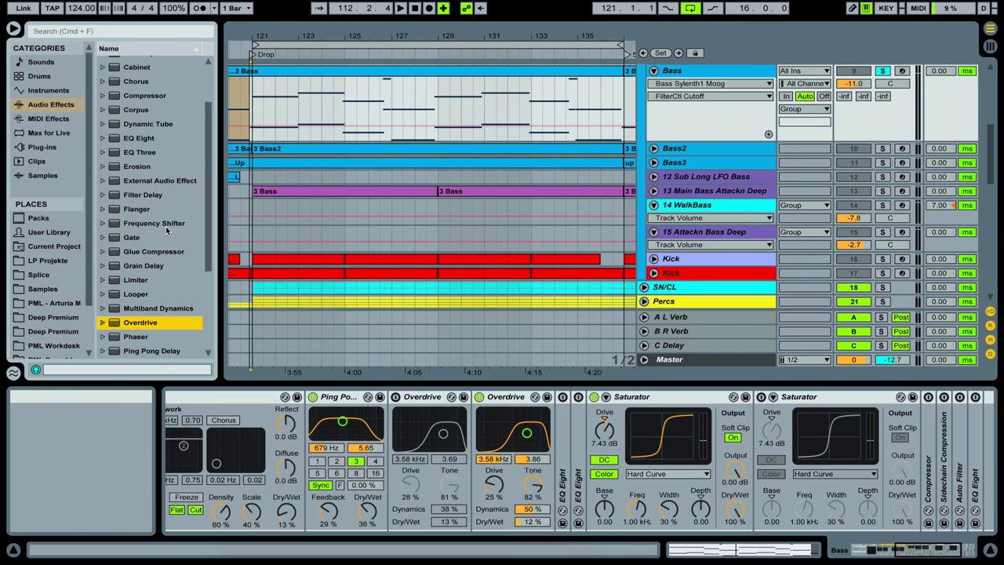
left_click(103, 167)
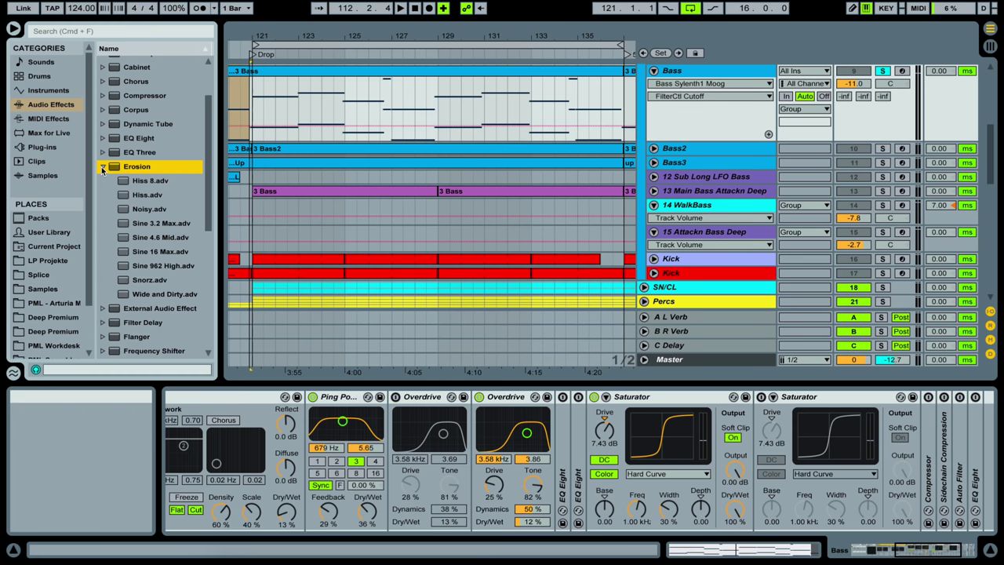
left_click(146, 282)
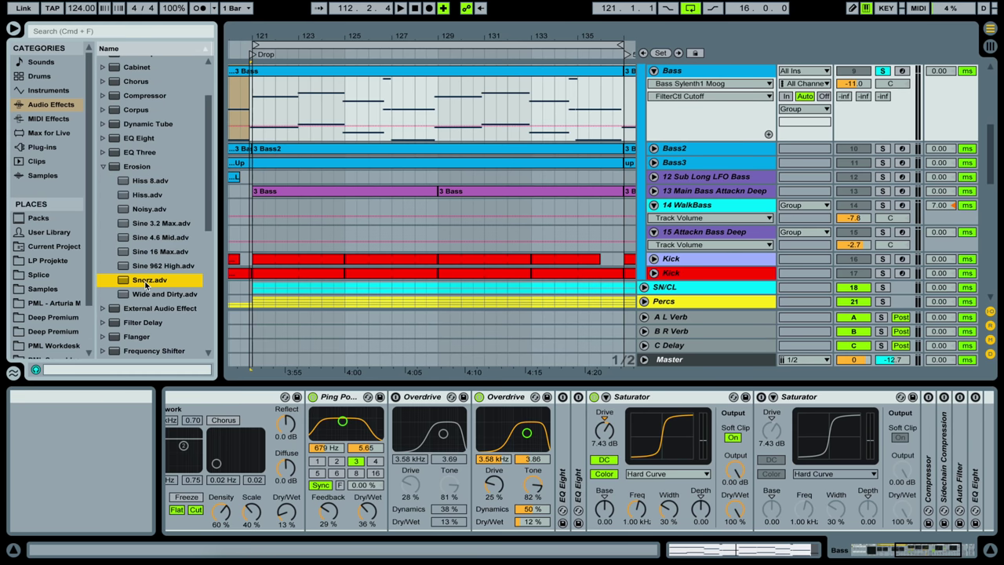
left_click_drag(147, 295, 321, 290)
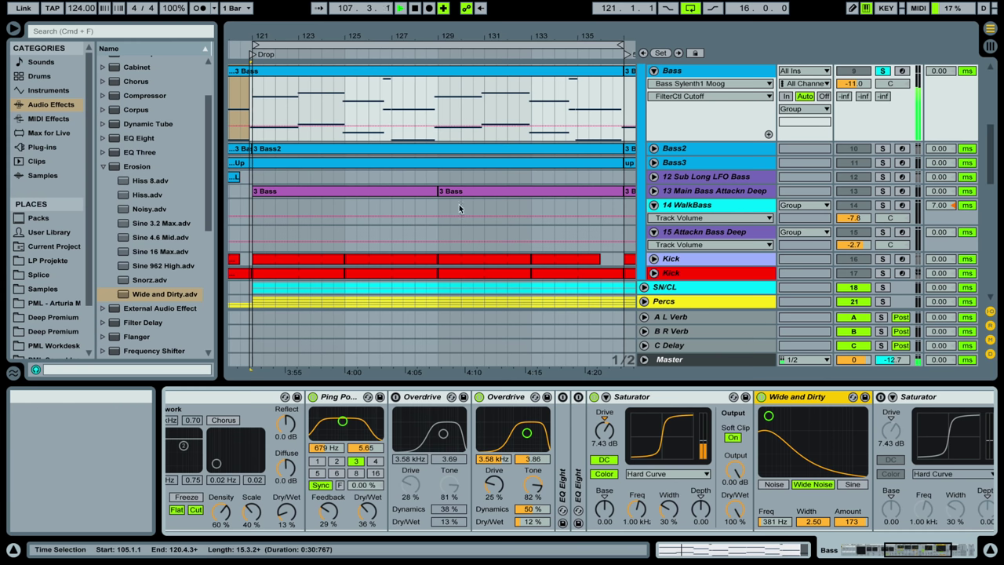
- Play from the Drop, raise FilterCtl Cutoff from 29 to 47, and lower Erosion Amount to 5.38
left_click(266, 54)
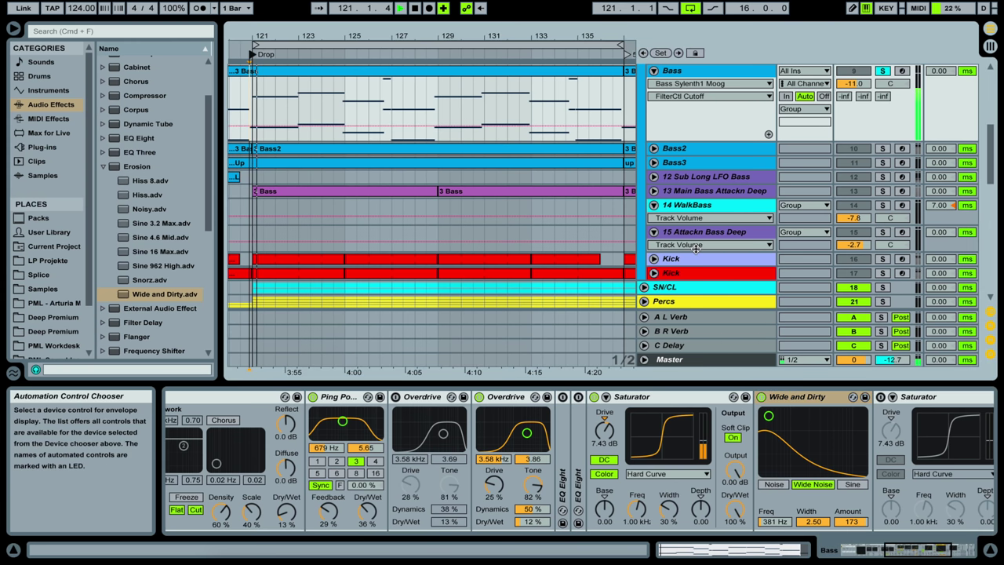
scroll(219, 424, "left", 5)
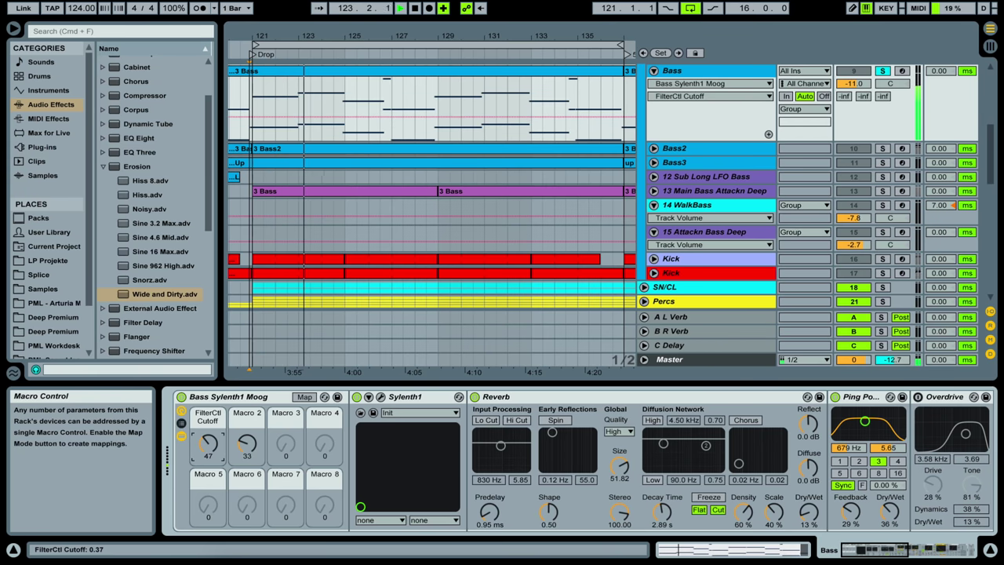
left_click_drag(212, 449, 212, 436)
scroll(496, 458, "right", 5)
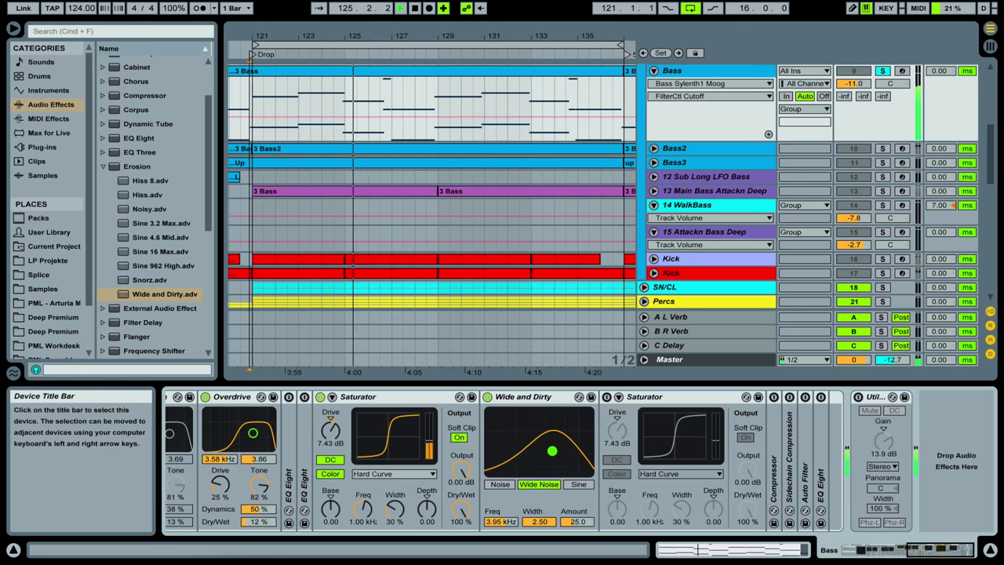
left_click_drag(576, 521, 576, 546)
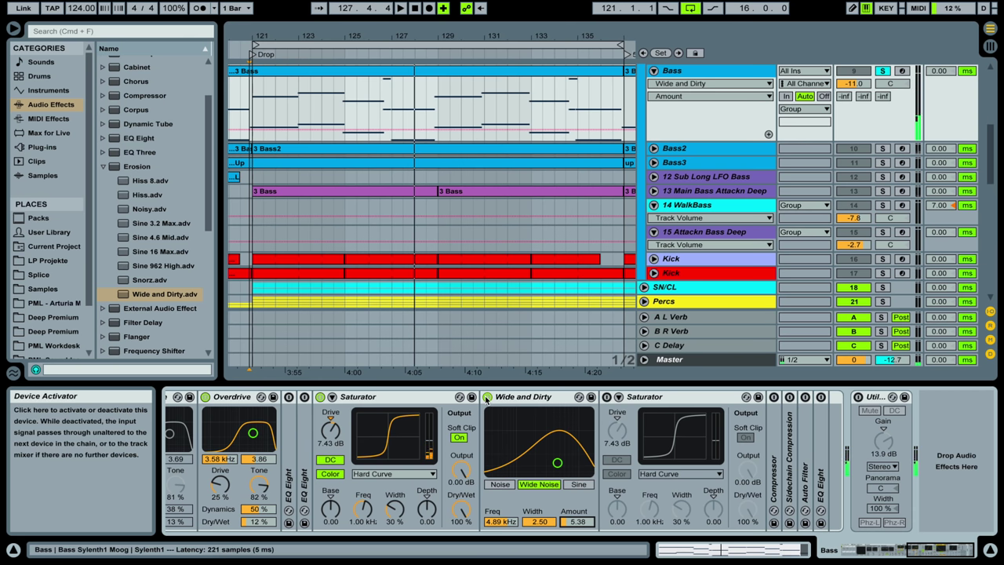
- Switch off Wide and Dirty, then expand and enable EQ Eight
left_click(486, 399)
scroll(542, 444, "left", 3)
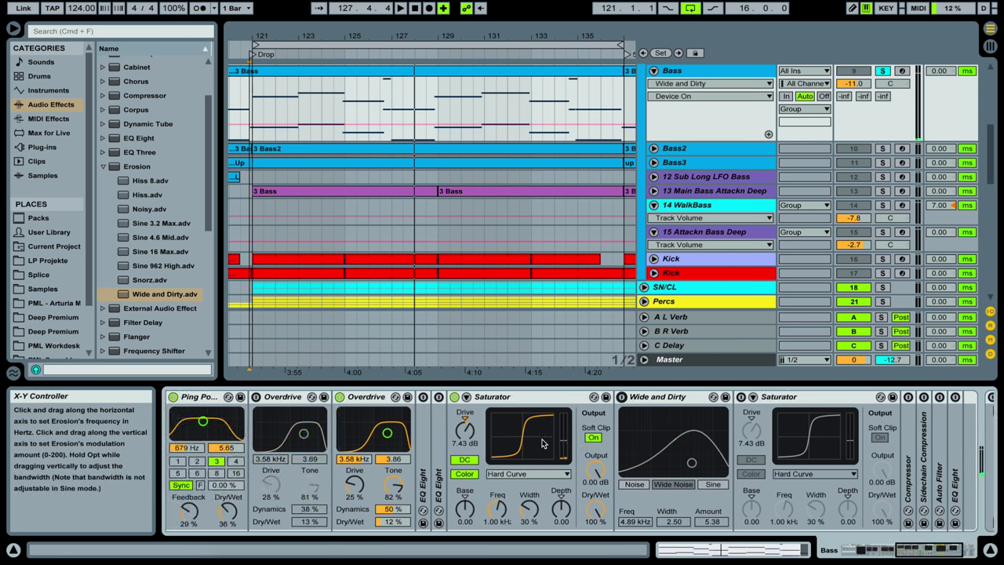
double_click(424, 446)
left_click(423, 397)
scroll(459, 191, "up", 3)
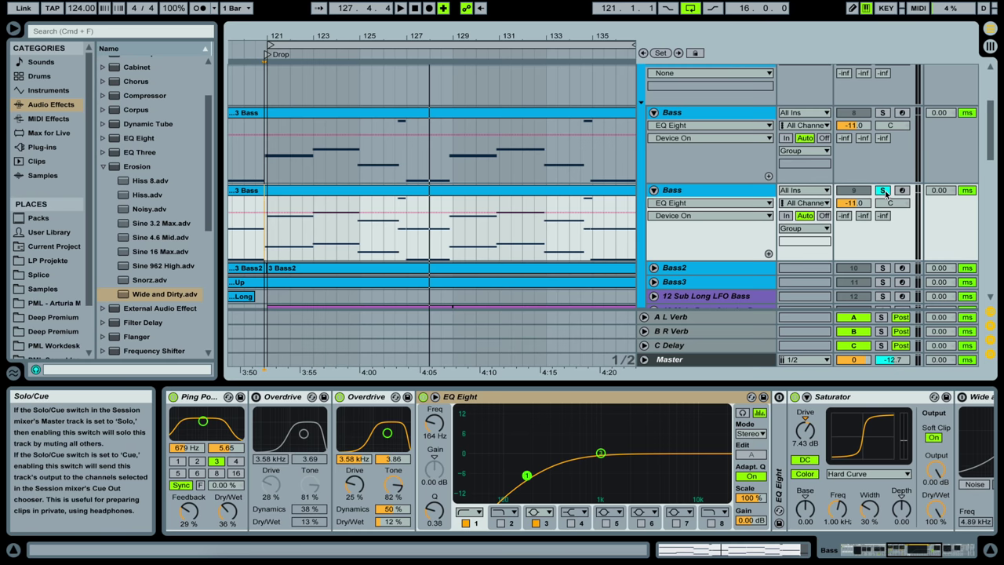
- Play the bass and check the 3 Bass clip's layered notes in the editor
key("space")
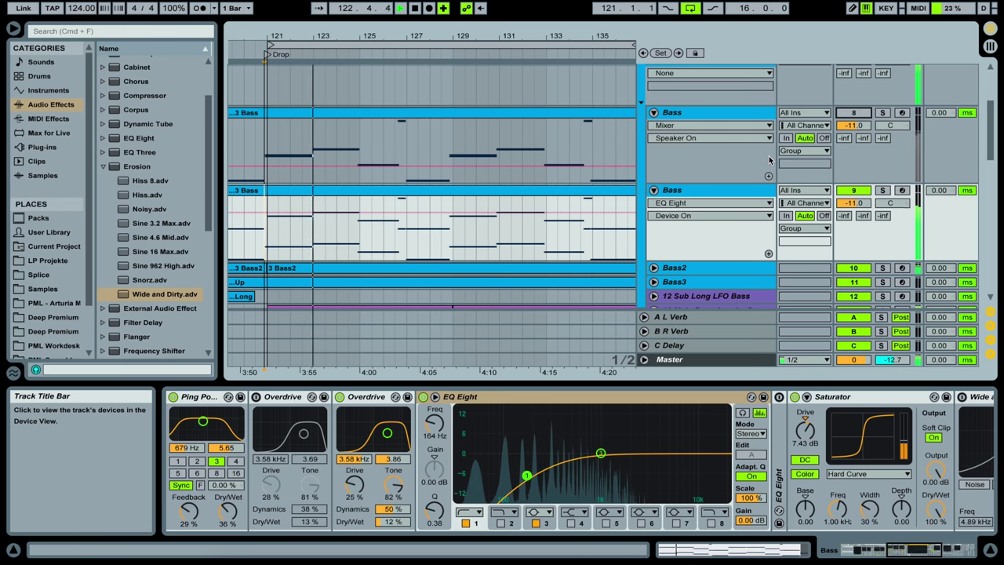
double_click(491, 156)
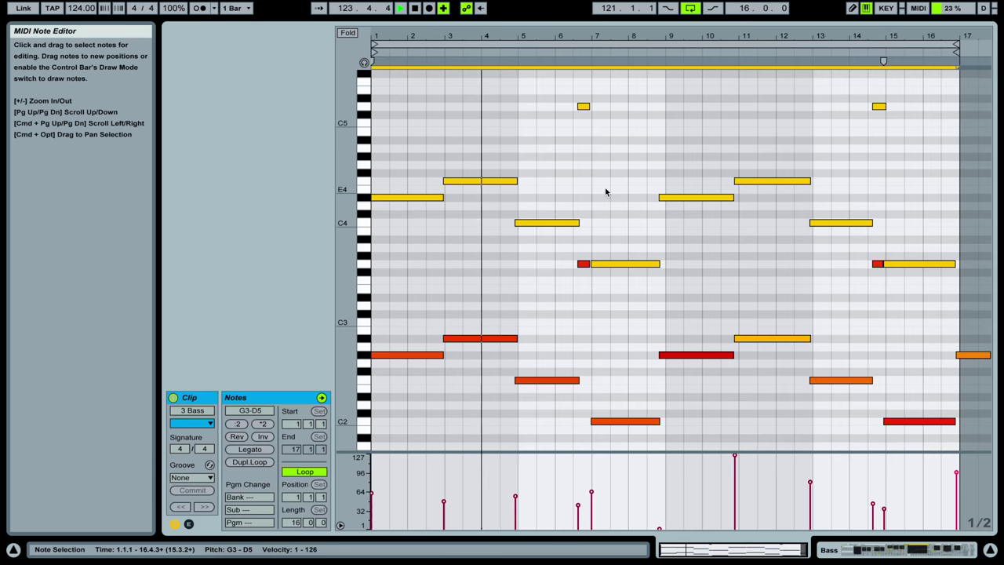
key("space")
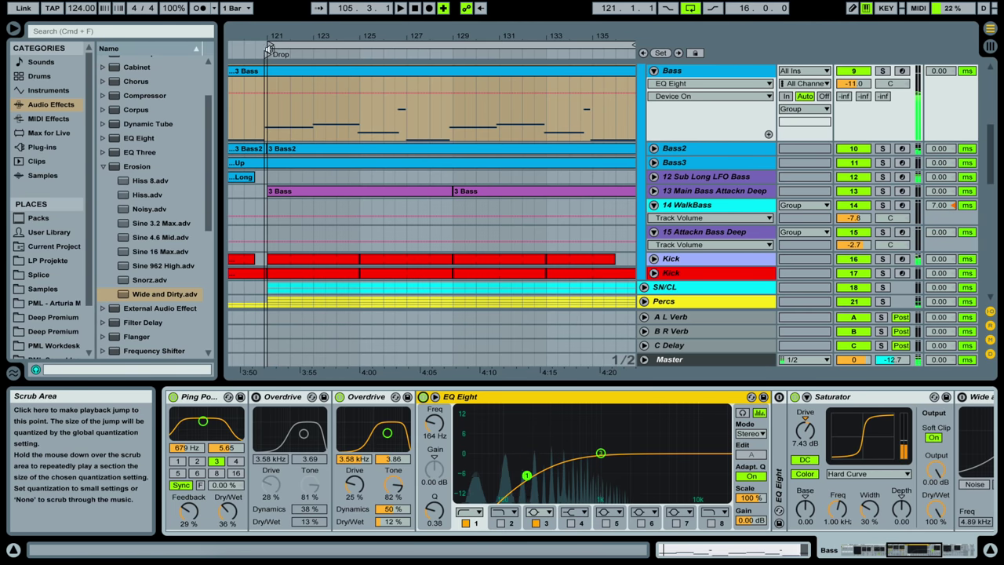
- Play from the Drop, lower the FilterCtl Cutoff macro to 28, and stop playback
left_click(268, 56)
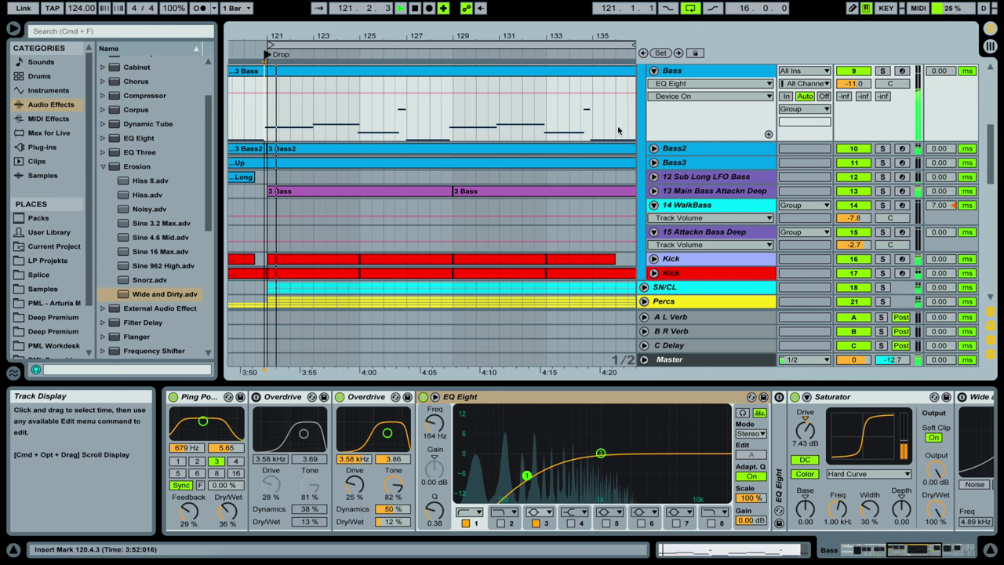
scroll(617, 139, "up", 3)
scroll(617, 139, "up", 1)
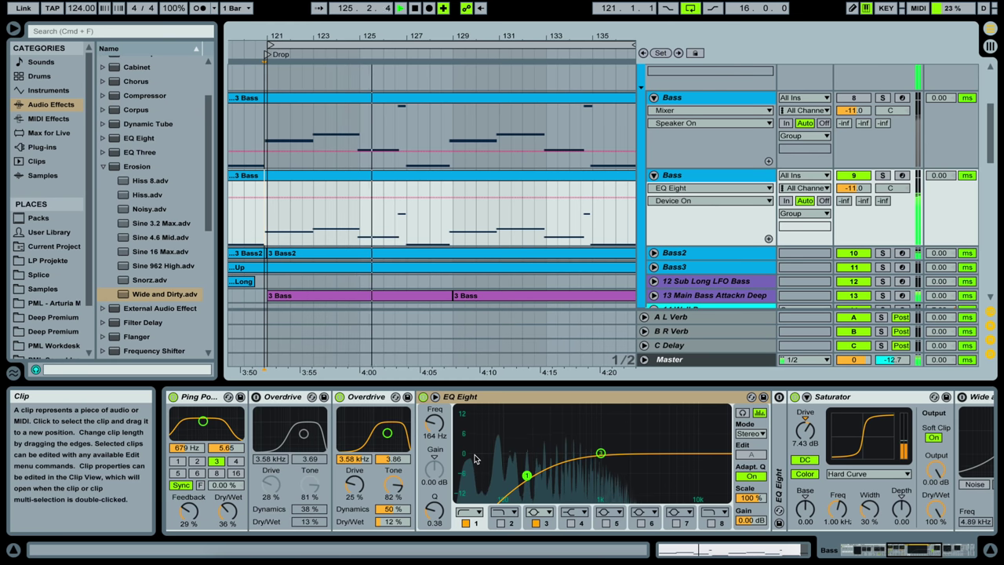
scroll(474, 459, "up", 5)
mouse_move(208, 443)
left_mouse_down()
mouse_move(208, 467)
mouse_move(209, 446)
left_mouse_up()
key("space")
- Reactivate the original Bass track, deactivate the reworked one, and replay from the Drop to compare
left_click(847, 100)
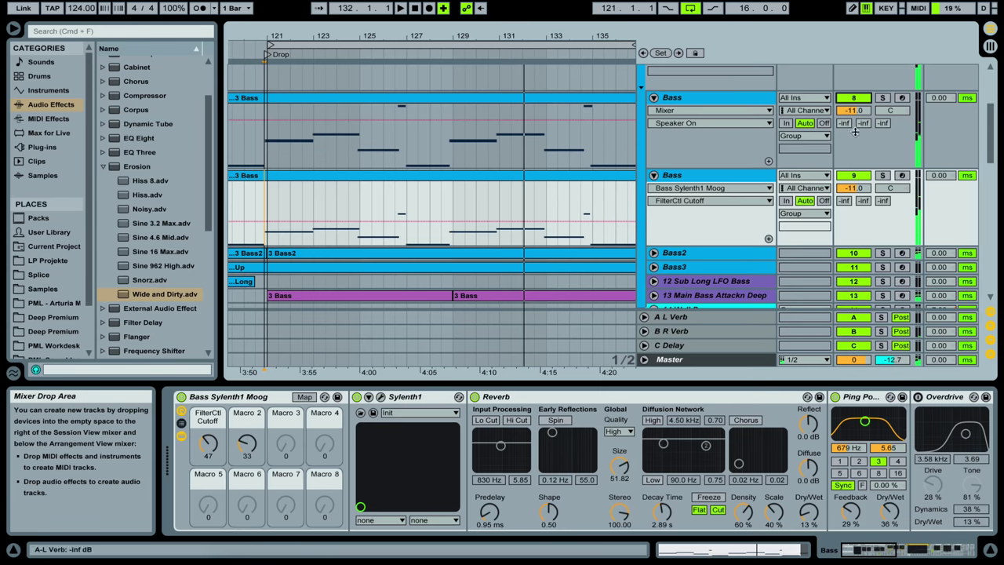
left_click(853, 176)
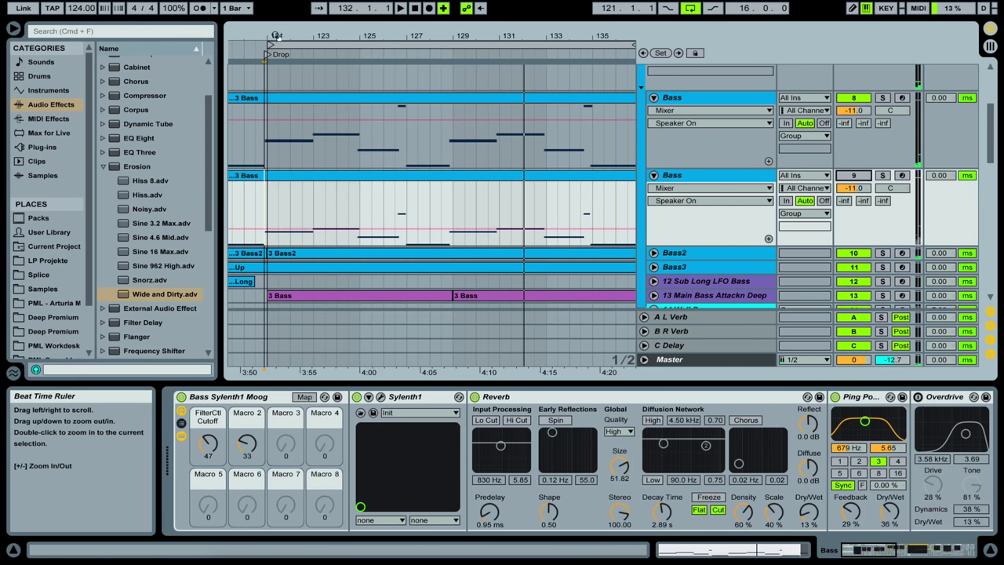
double_click(267, 56)
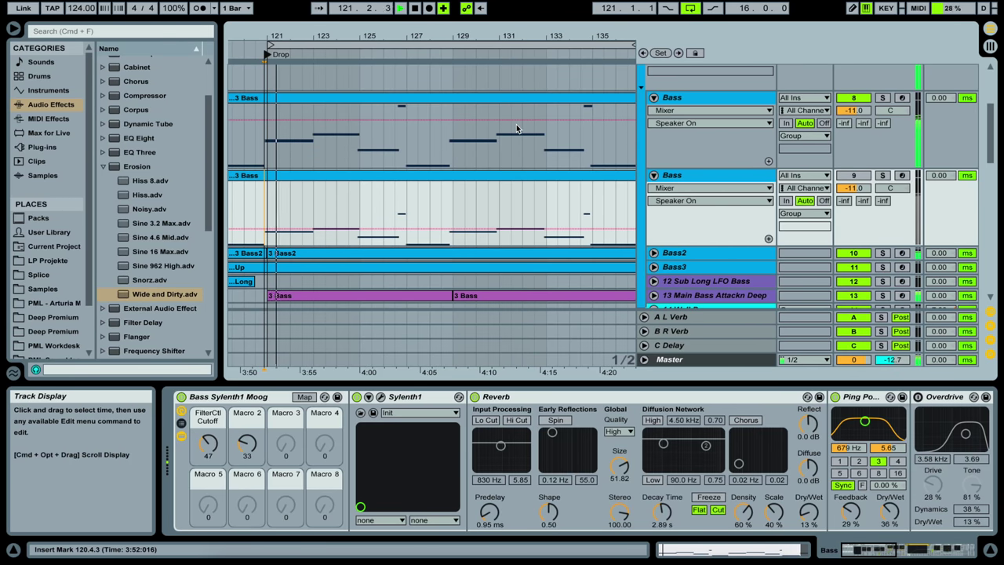
- Check the original clip's filter cutoff automation, then select and reactivate the reworked Bass track
left_click(681, 95)
left_click(207, 445)
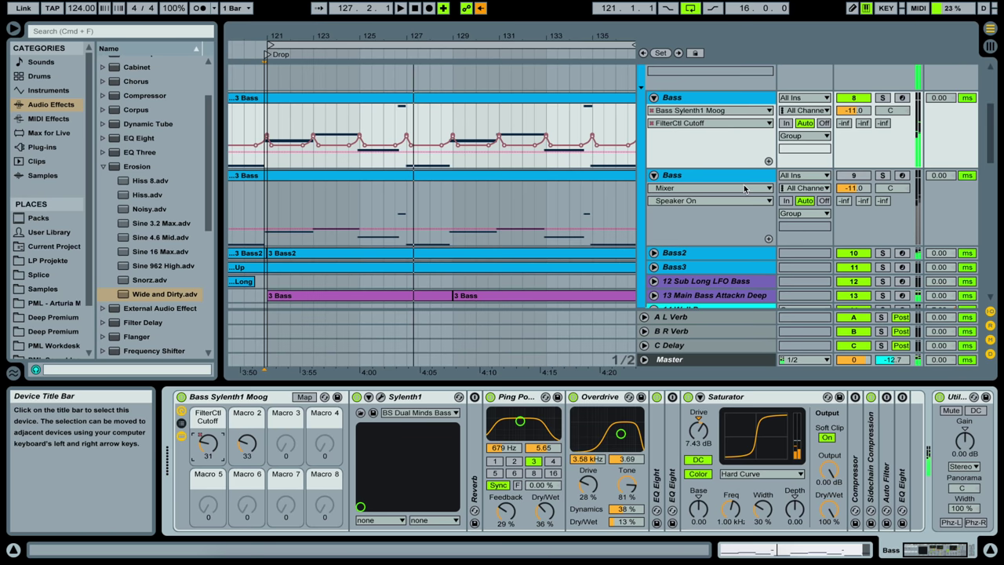
left_click(853, 98)
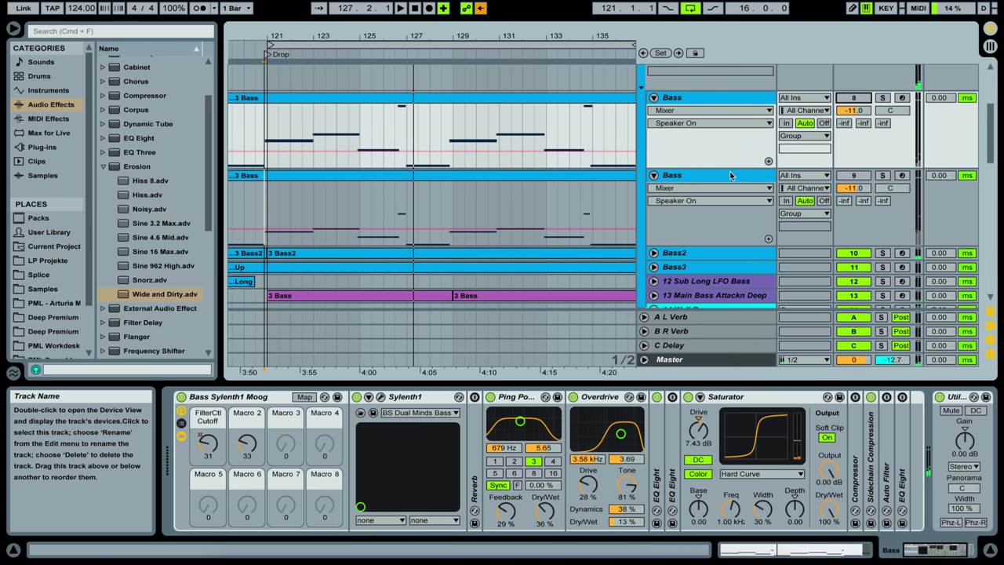
left_click(729, 176)
left_click(855, 176)
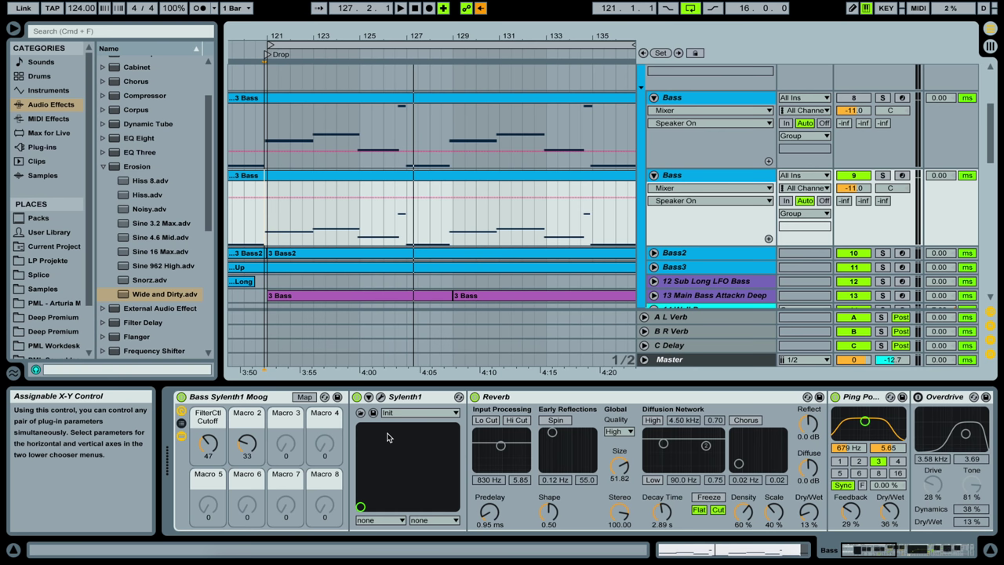
- Open the Sylenth1 plug-in panel on the reworked Bass track
left_click(381, 397)
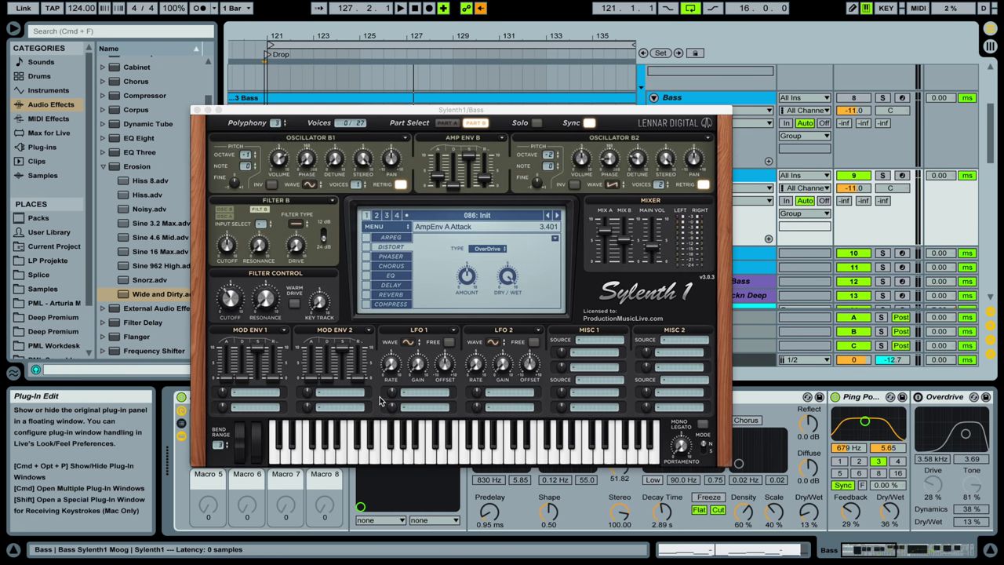